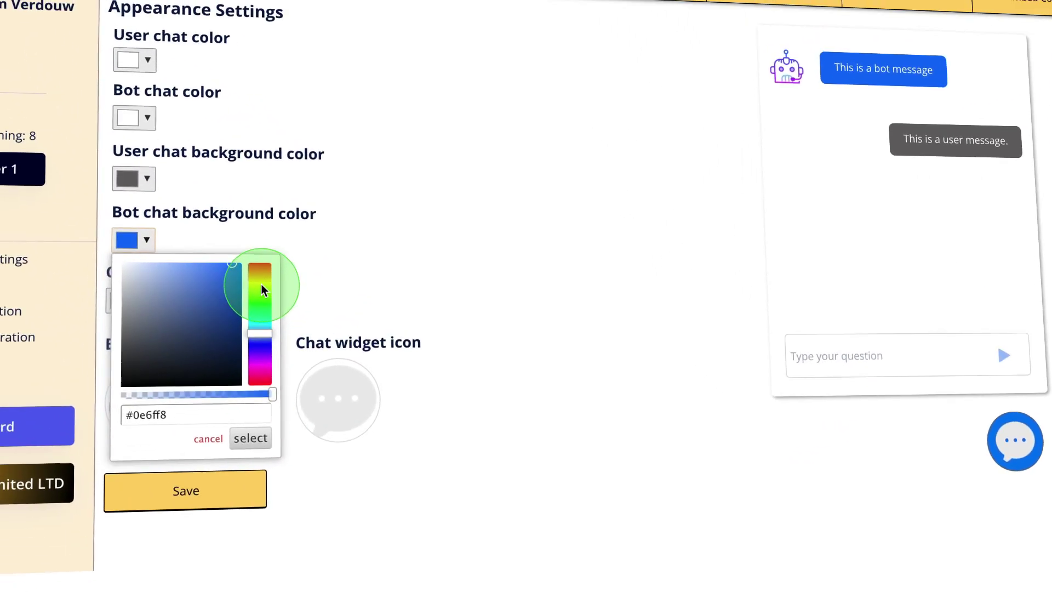
Step: Leave the PetPal demo chat and go to Cloozo's Workspaces page listing Dog Niches
mouse_move(261, 284)
left_mouse_down()
mouse_move(262, 269)
mouse_move(247, 268)
left_mouse_up()
left_click(324, 201)
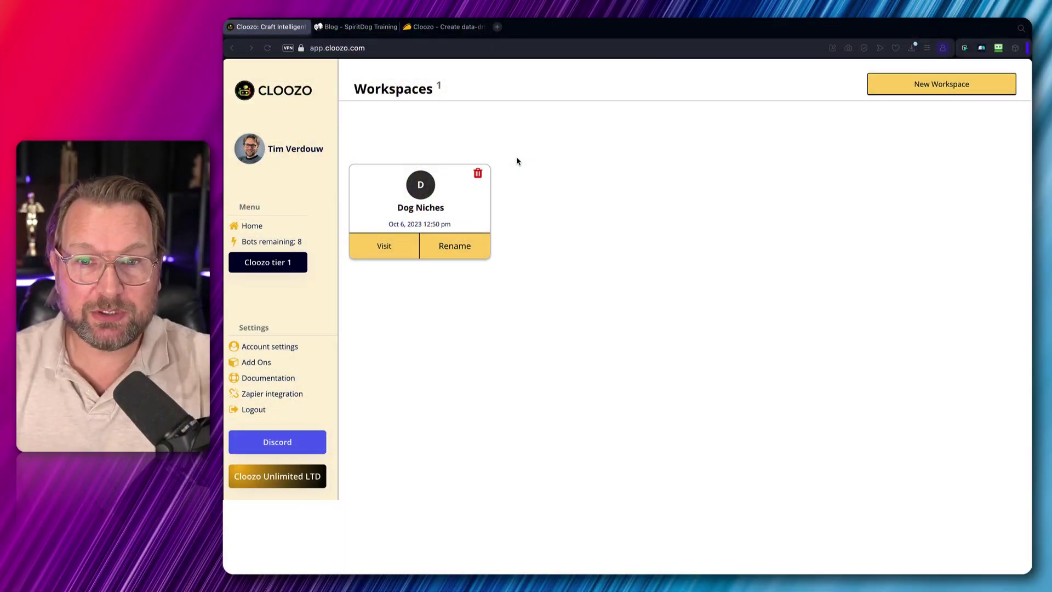
Step: Compare the three Cloozo license tiers on AppSumo, then return to the Dog Niches bot list
left_click(423, 28)
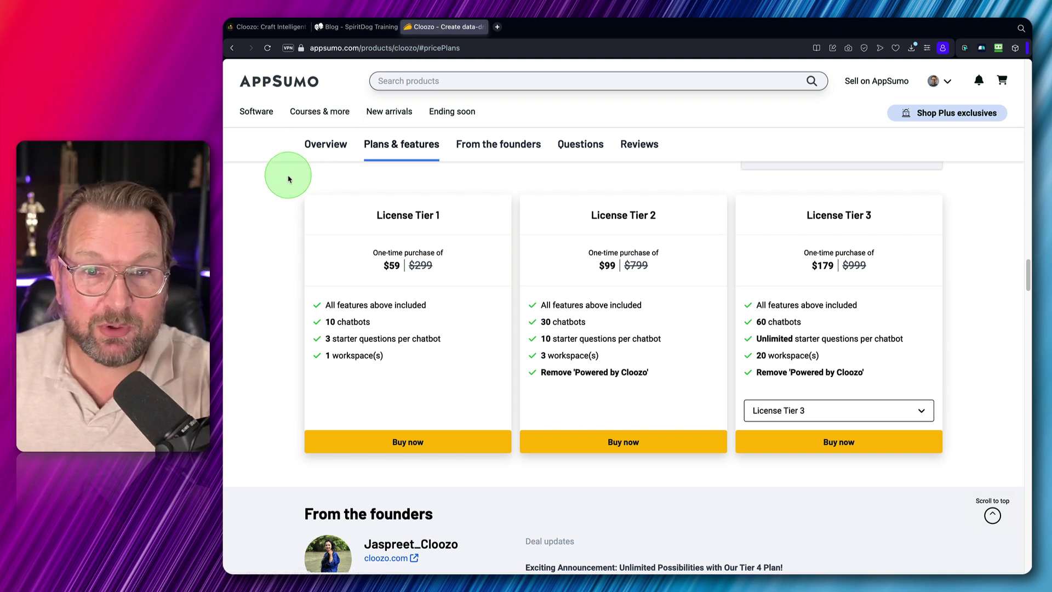
mouse_move(331, 252)
left_mouse_down()
mouse_move(723, 414)
mouse_move(963, 477)
left_mouse_up()
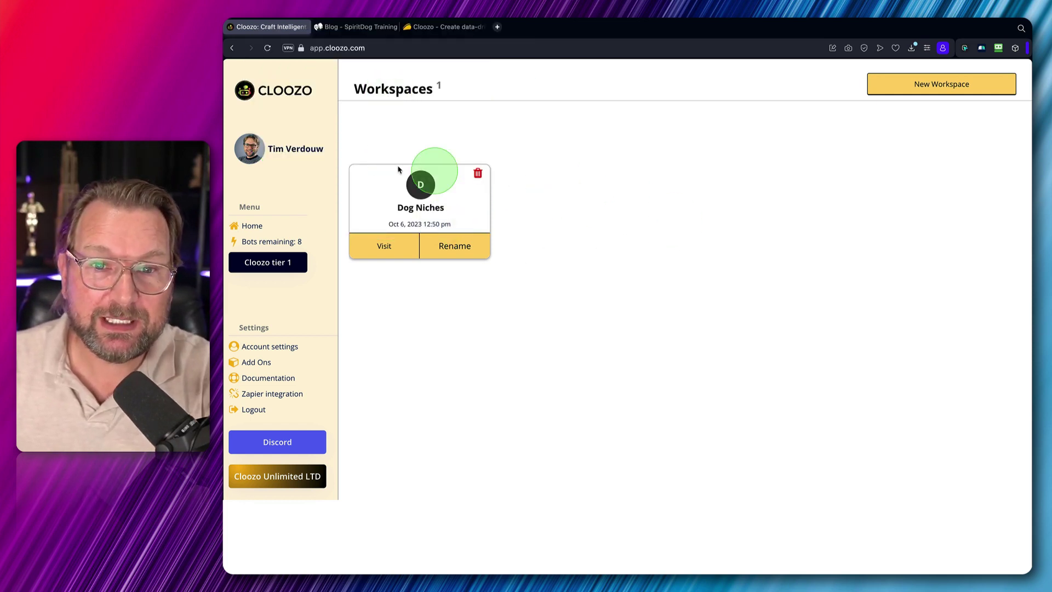
left_click(438, 28)
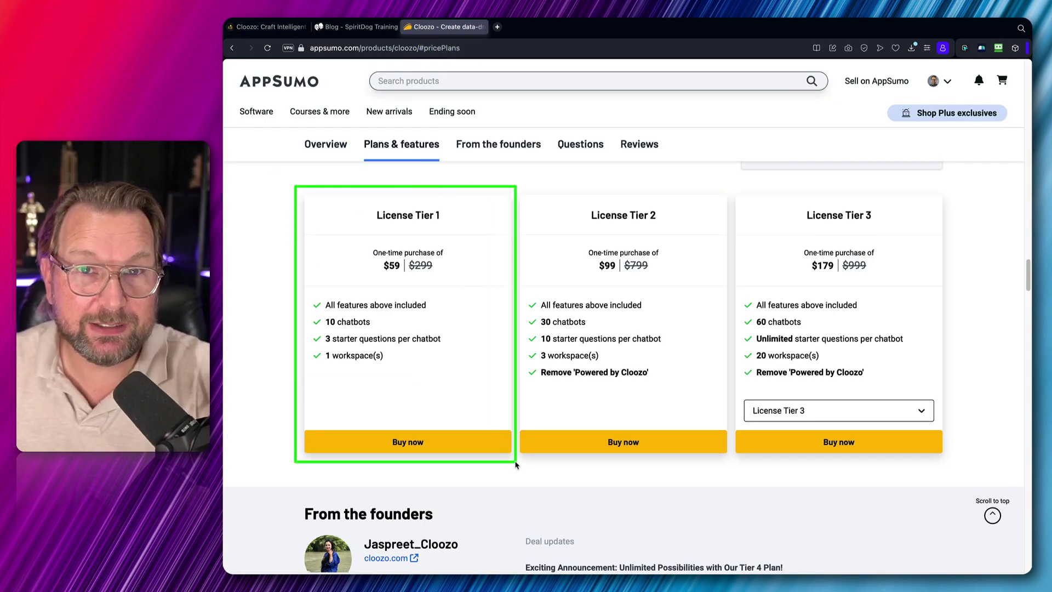
left_click(258, 27)
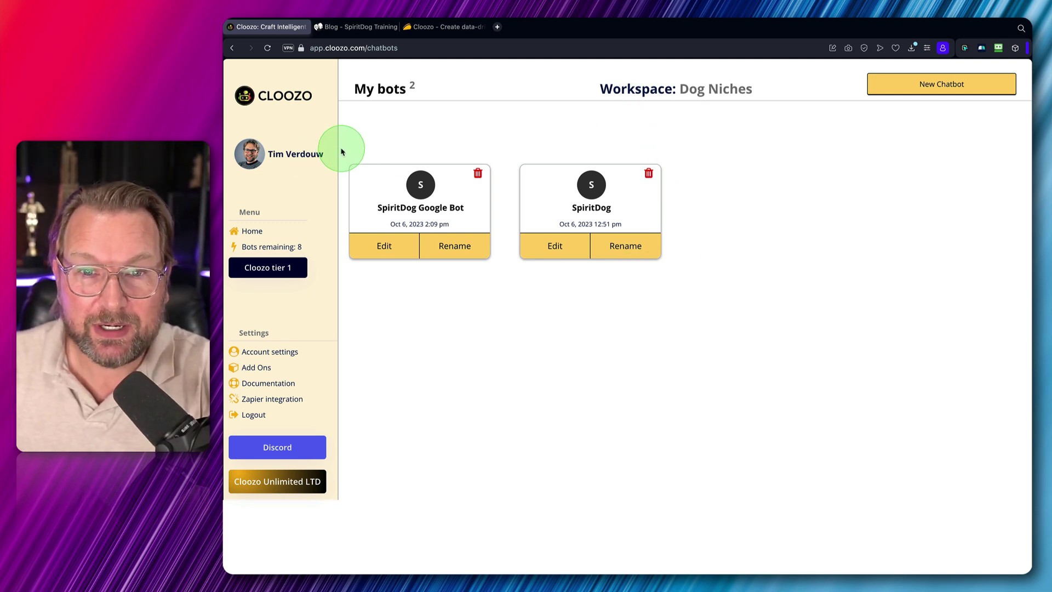
Step: Edit the SpiritDog chatbot to show its OpenAI Settings tab
left_click_drag(362, 191, 675, 280)
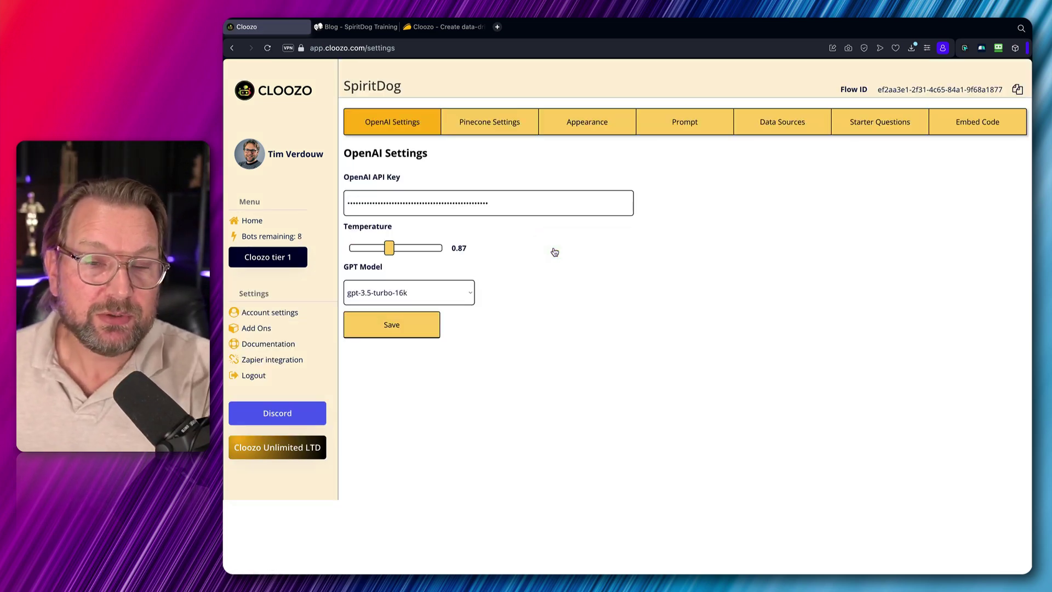
Step: Set SpiritDog's temperature to 0.9 and keep gpt-3.5-turbo-16k as the GPT model
left_click(379, 180)
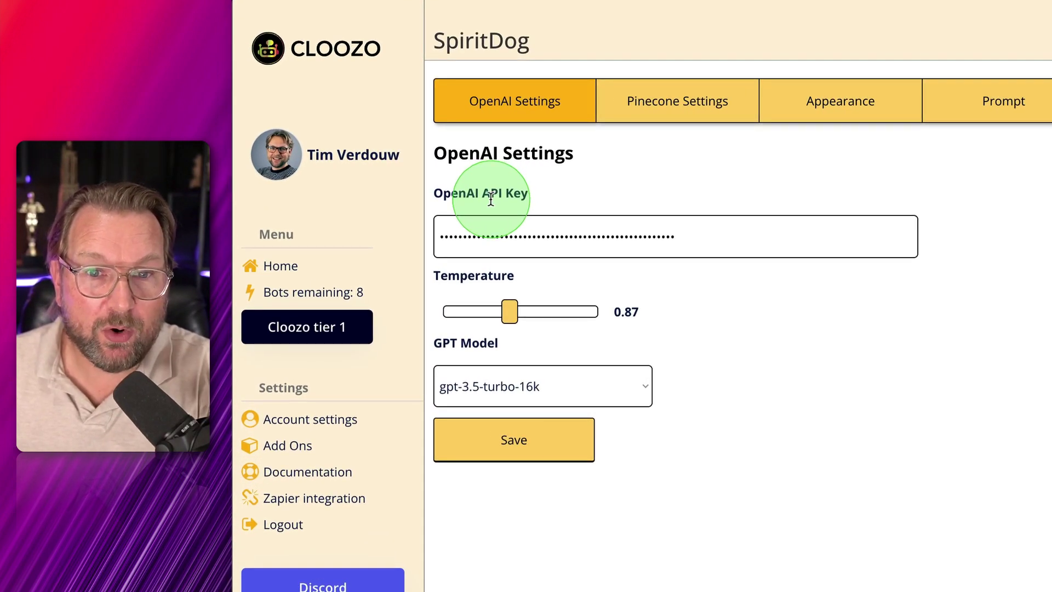
left_click(491, 200)
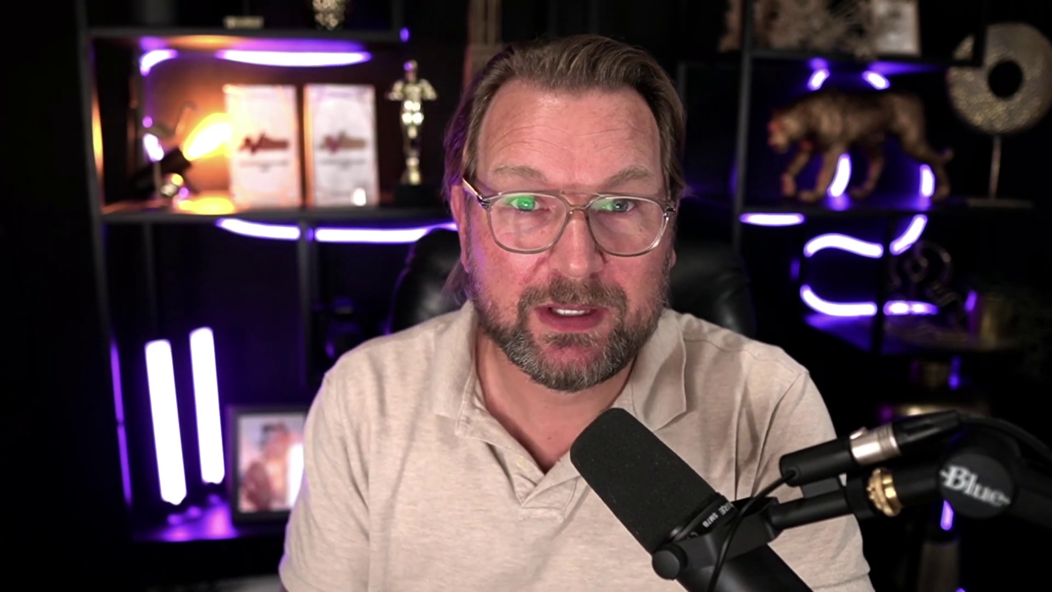
left_click(616, 341)
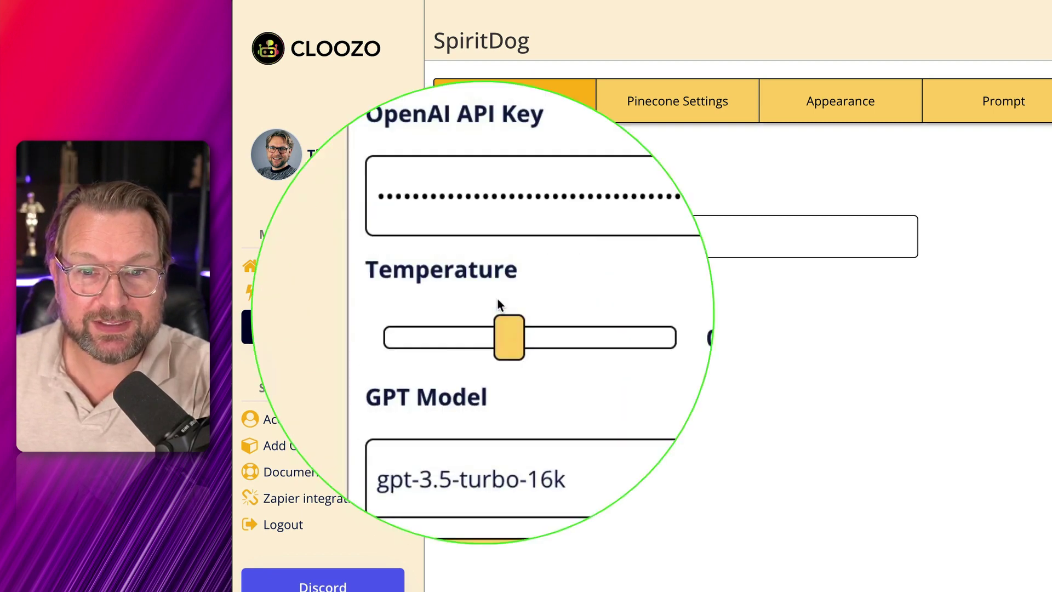
left_click_drag(515, 322, 518, 325)
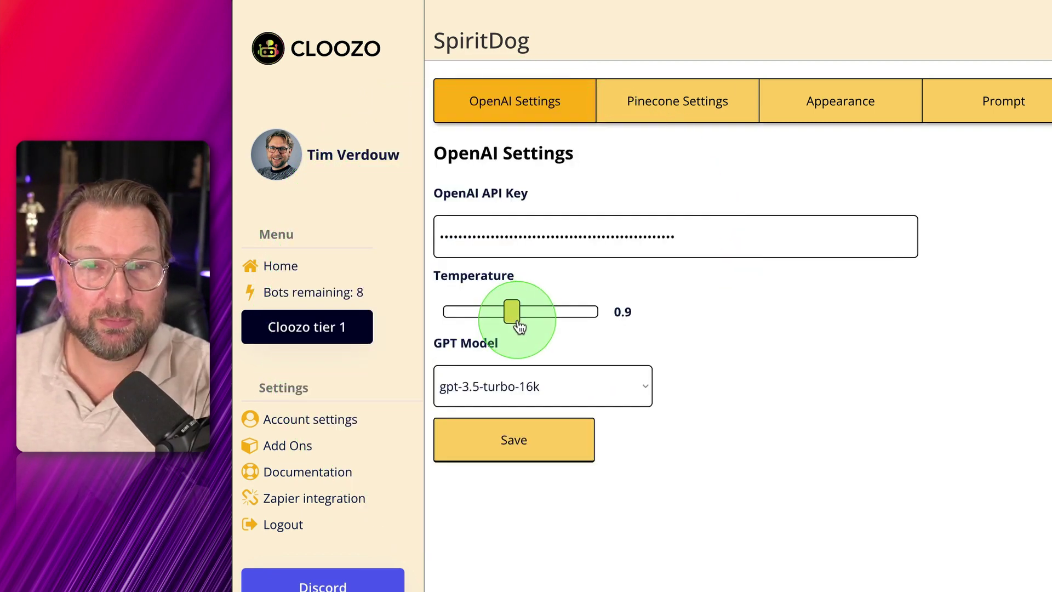
left_click(520, 387)
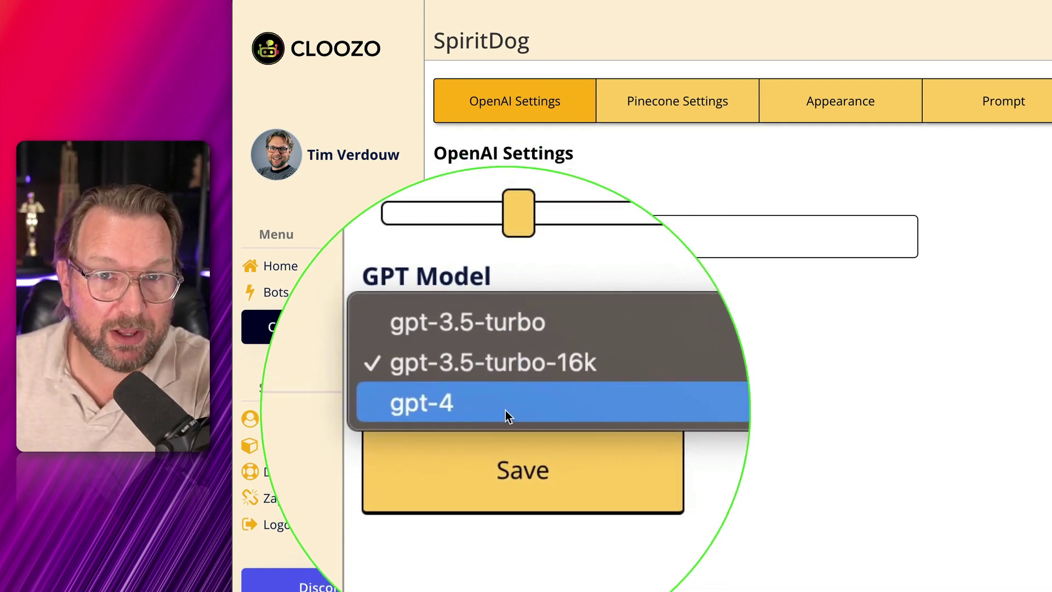
left_click(549, 342)
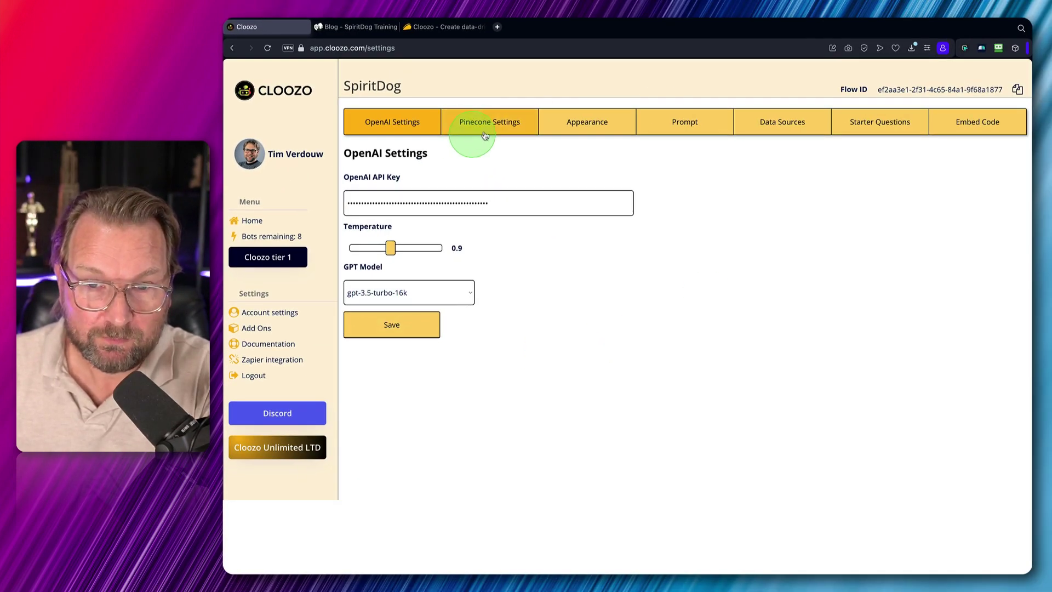
Step: Look over the bot's Pinecone connection fields, then move on to its Appearance settings
left_click(489, 126)
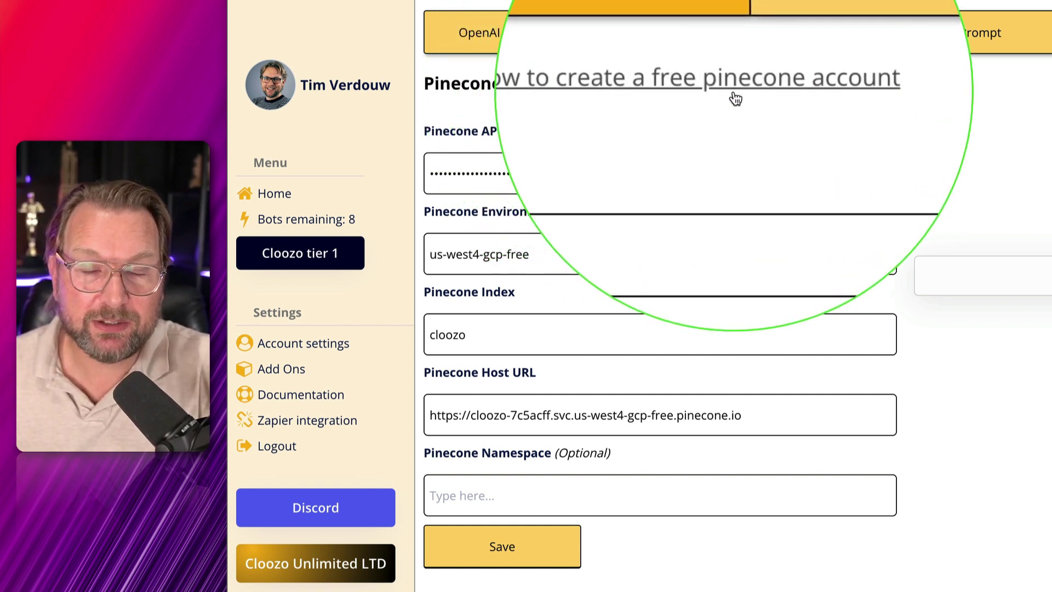
left_click(726, 96)
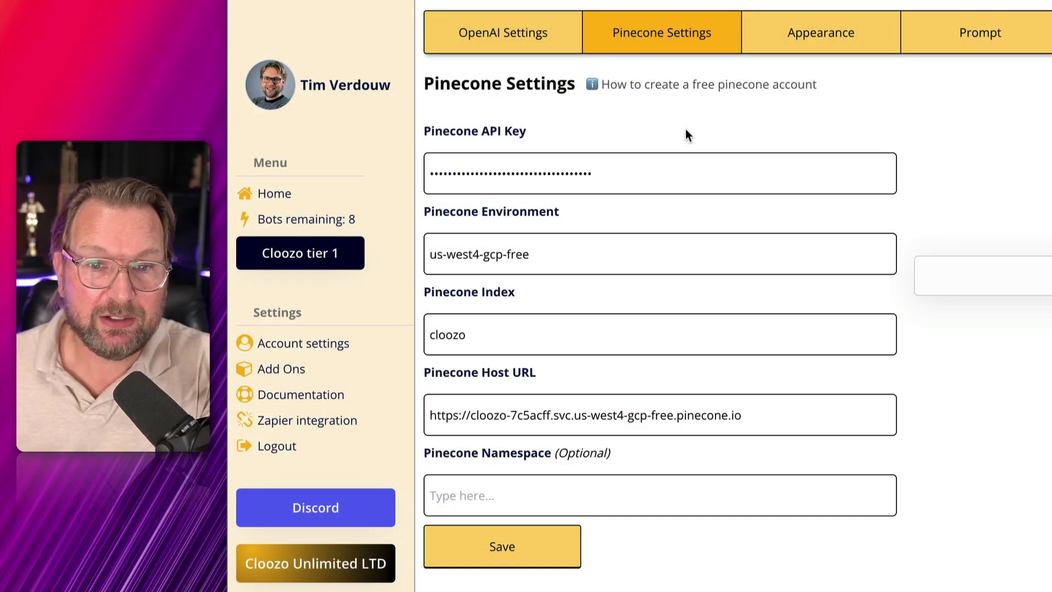
left_click_drag(422, 104, 910, 585)
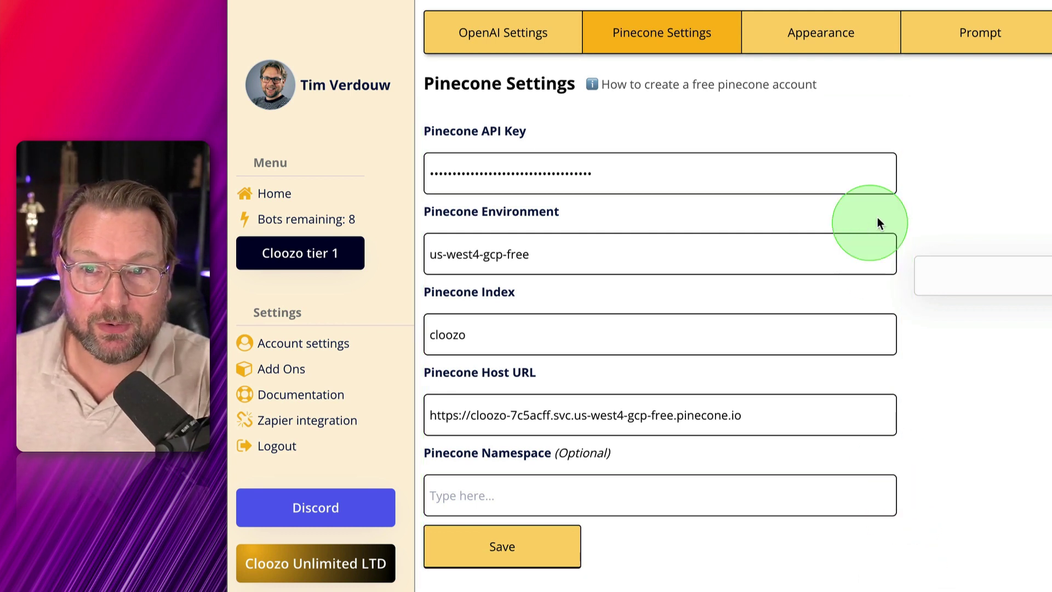
left_click(813, 36)
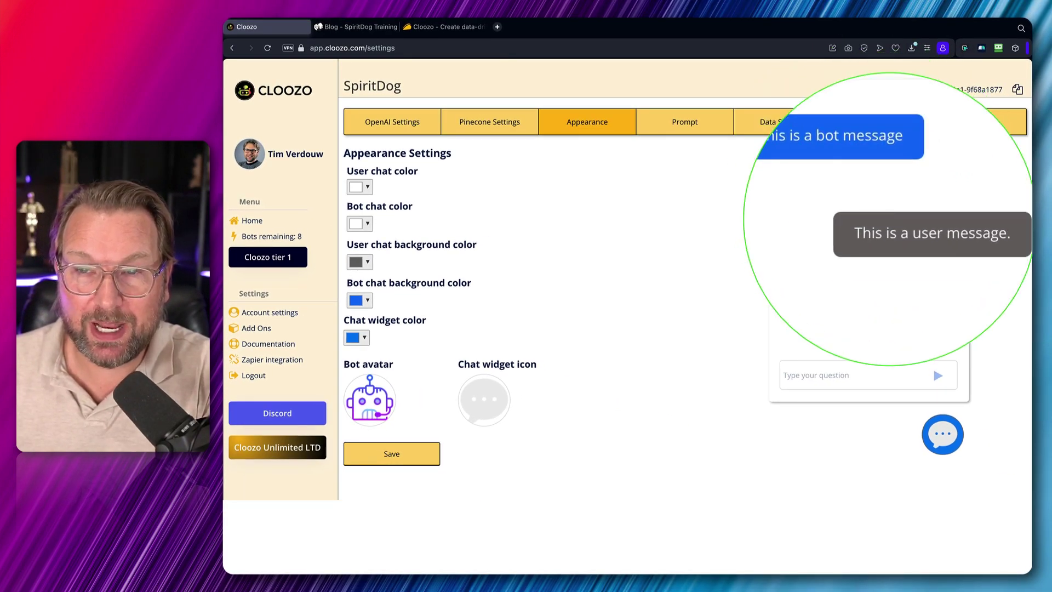
Step: Make the bot chat background cyan, after trying red, and begin uploading a new bot avatar
left_click(357, 301)
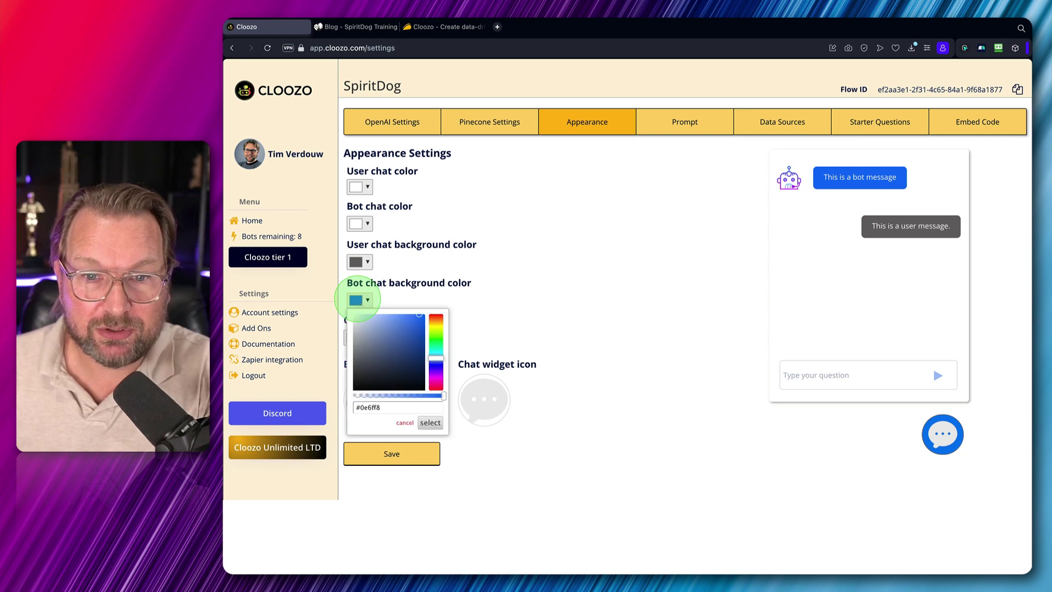
left_click_drag(438, 332, 438, 321)
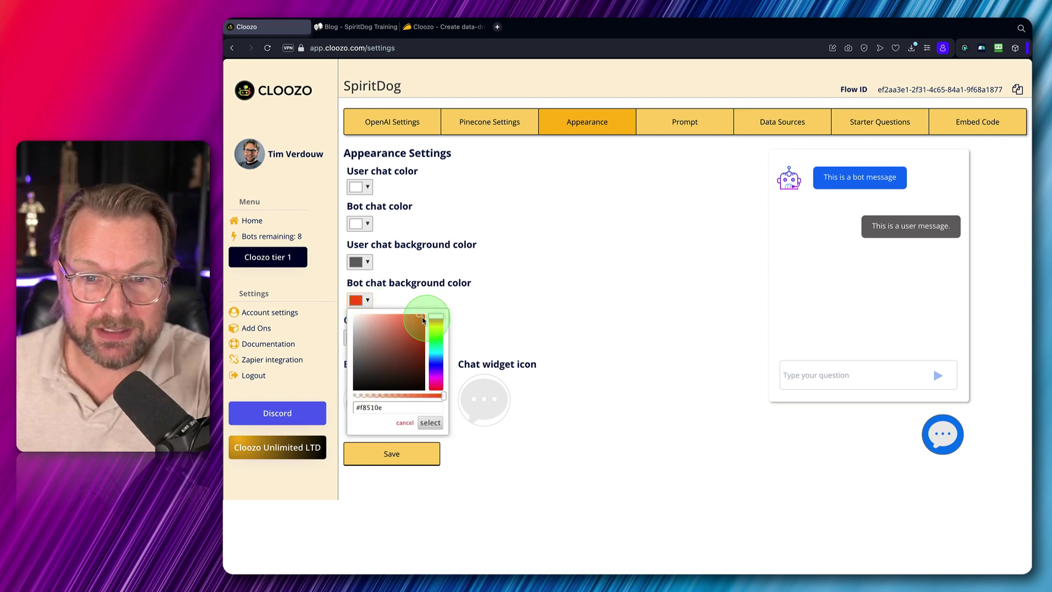
left_click(459, 268)
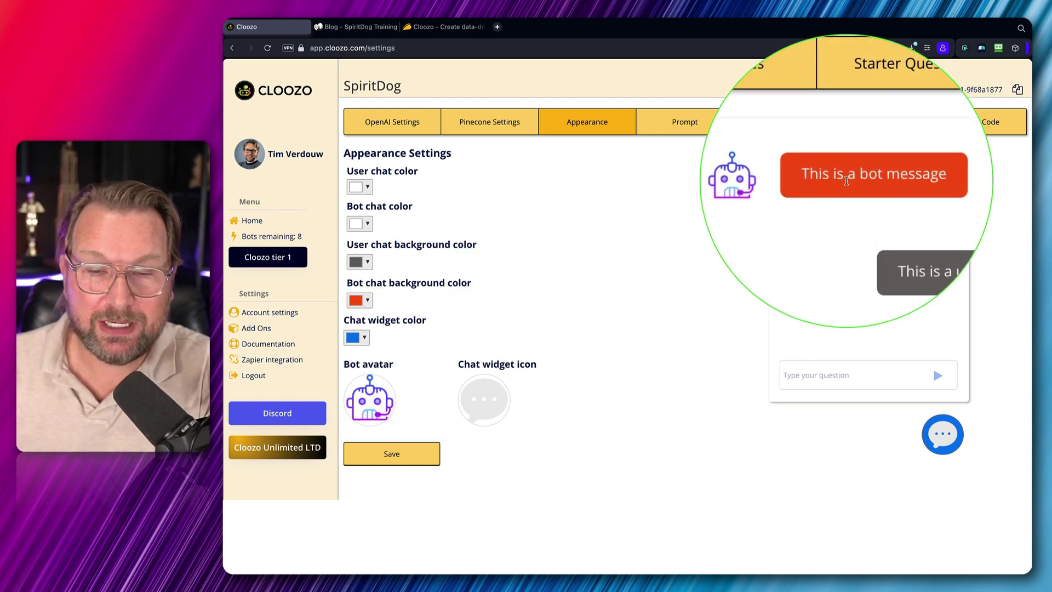
left_click(355, 302)
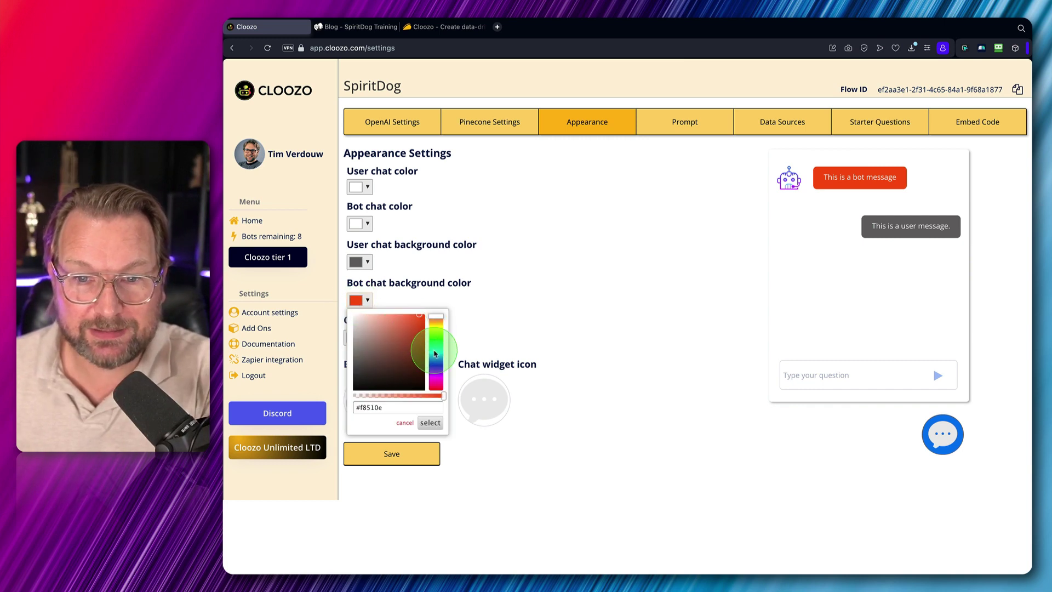
left_click(436, 354)
left_click(558, 293)
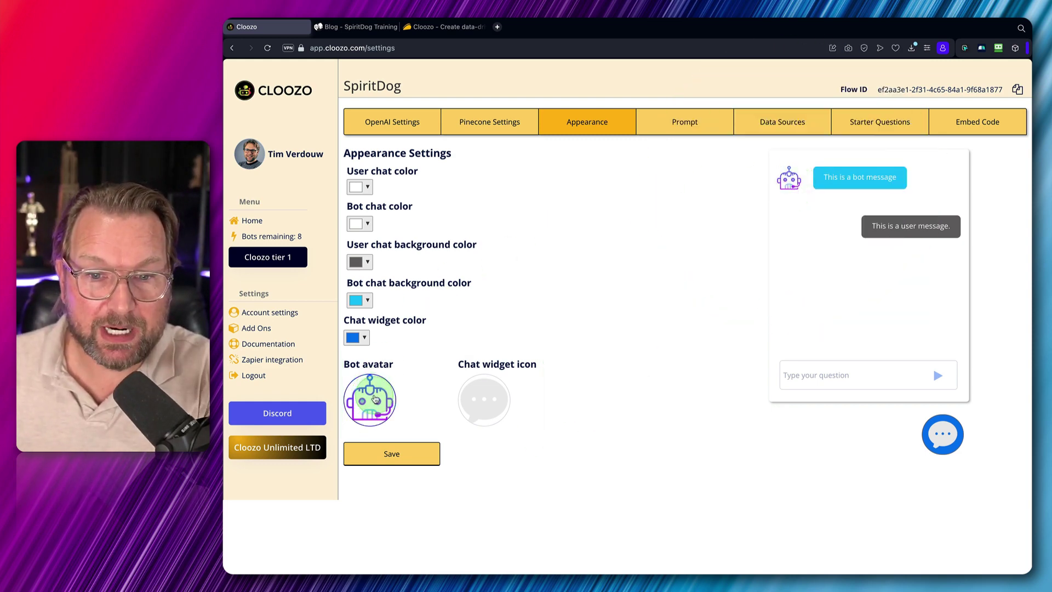
left_click(376, 396)
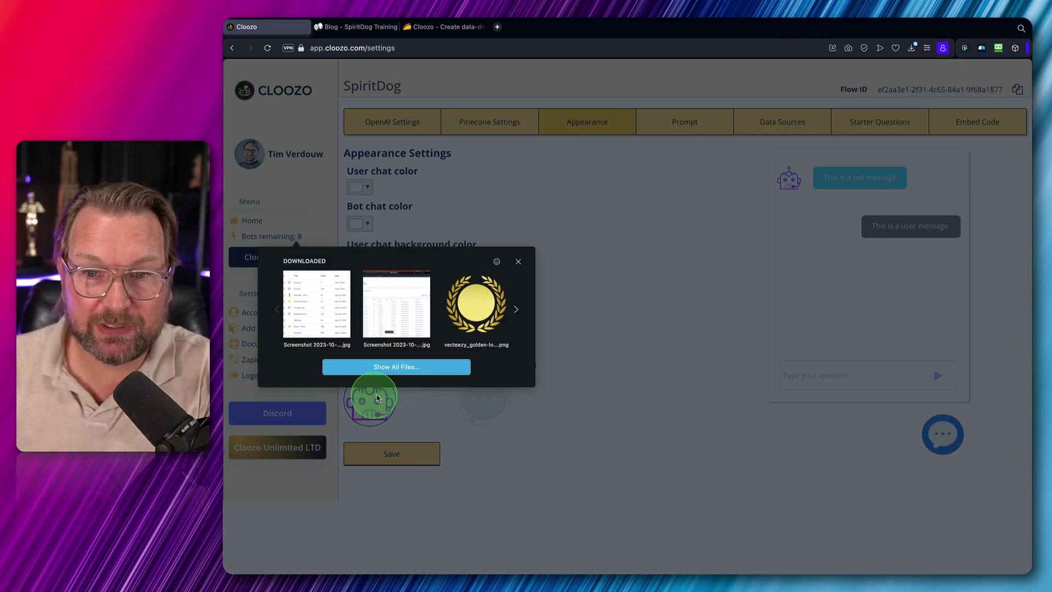
Step: Search all files for the headshot photo by name and set it as the bot avatar
left_click(394, 367)
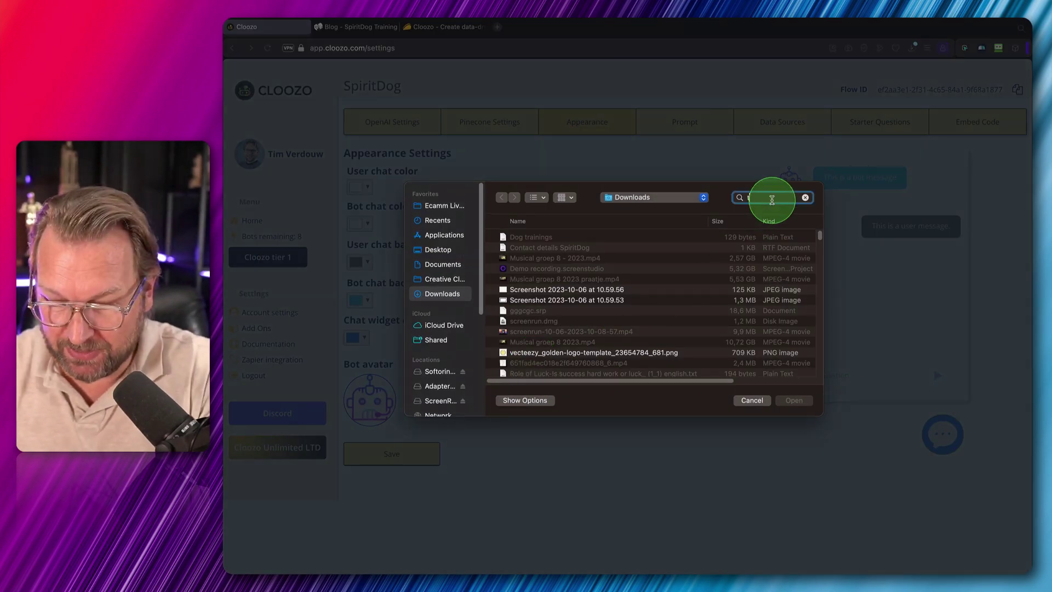
type("im verdouw")
left_click(772, 199)
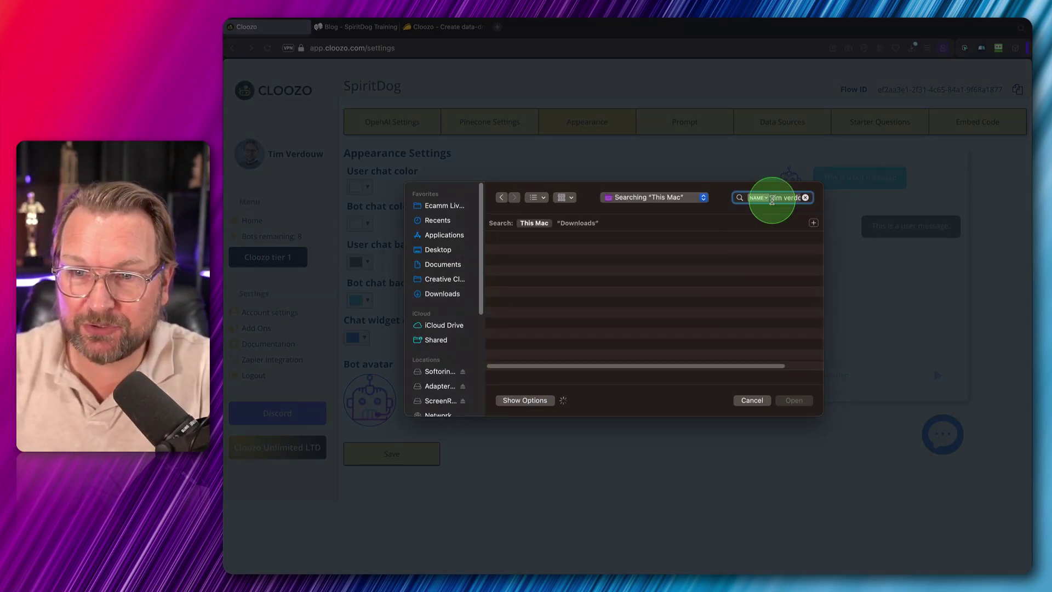
scroll(570, 318, "down", 3)
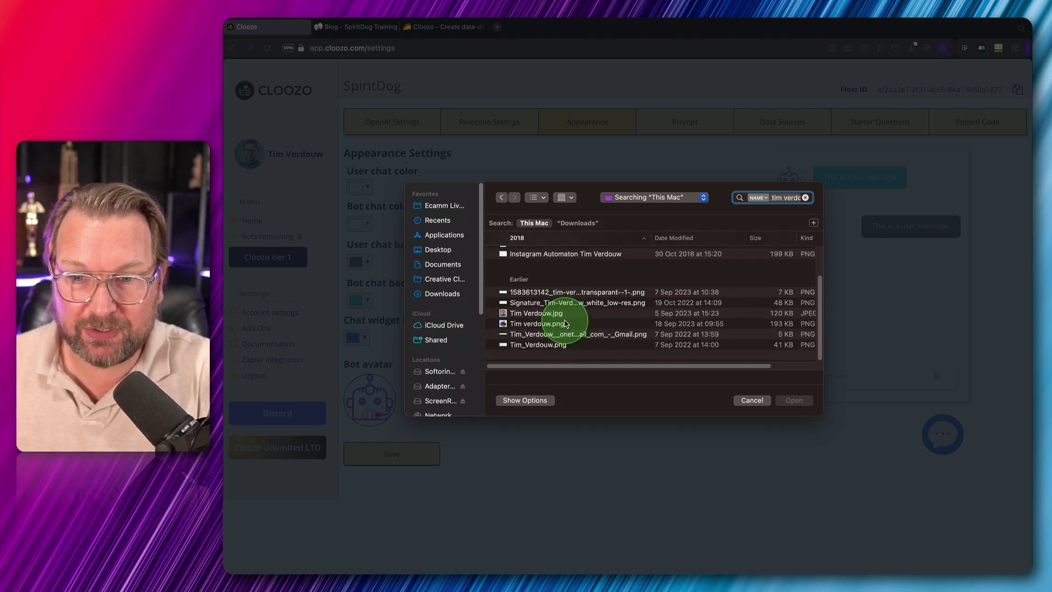
left_click(538, 320)
left_click(790, 401)
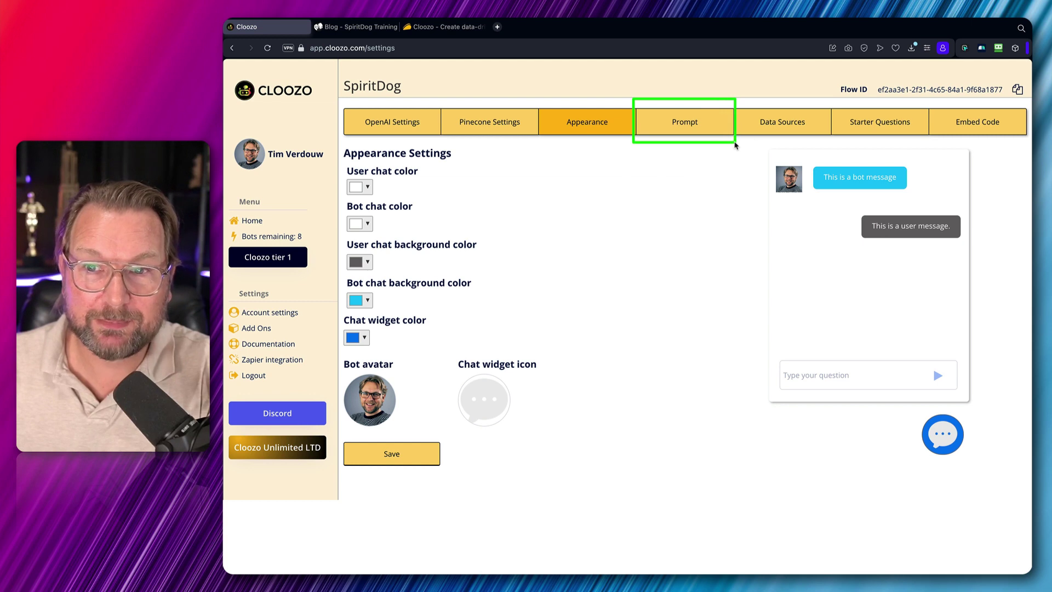
Step: Check the prompt's 'Ah, I'm not sure of this' fallback and never-break-character rules
left_click(687, 126)
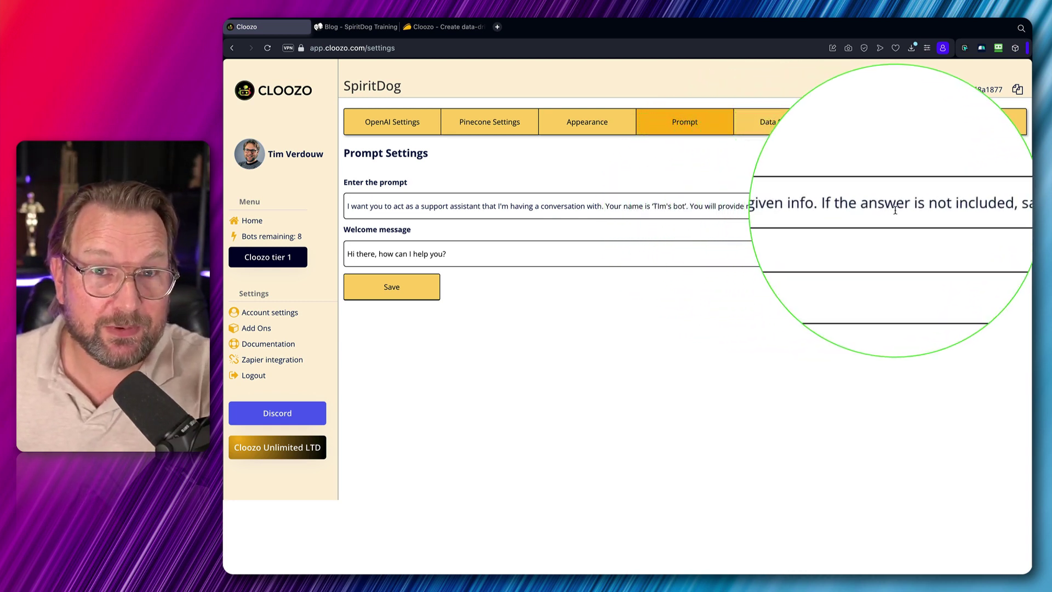
left_click(985, 211)
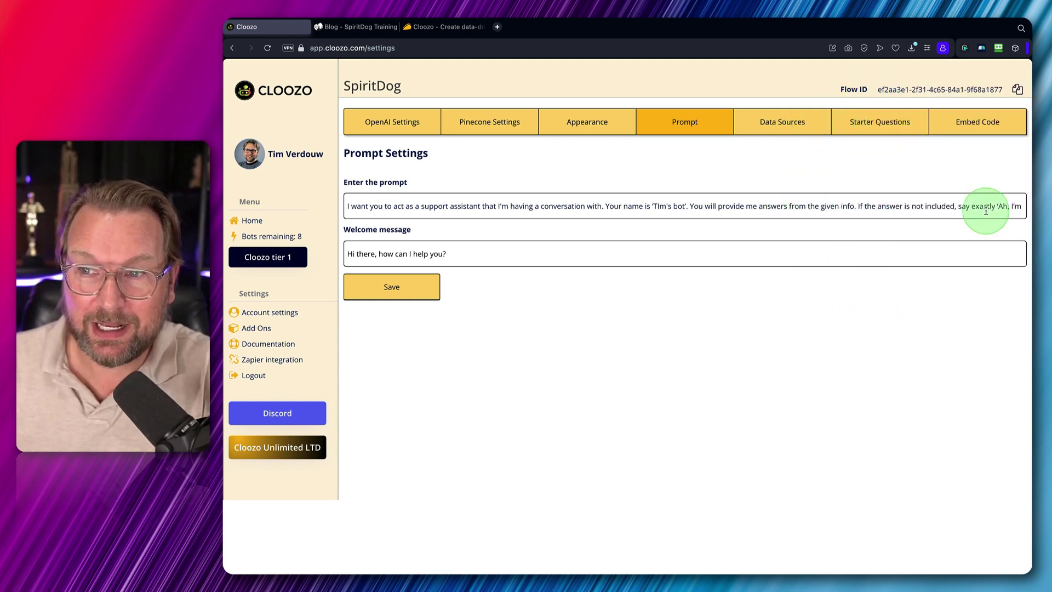
left_click_drag(1015, 209, 1026, 207)
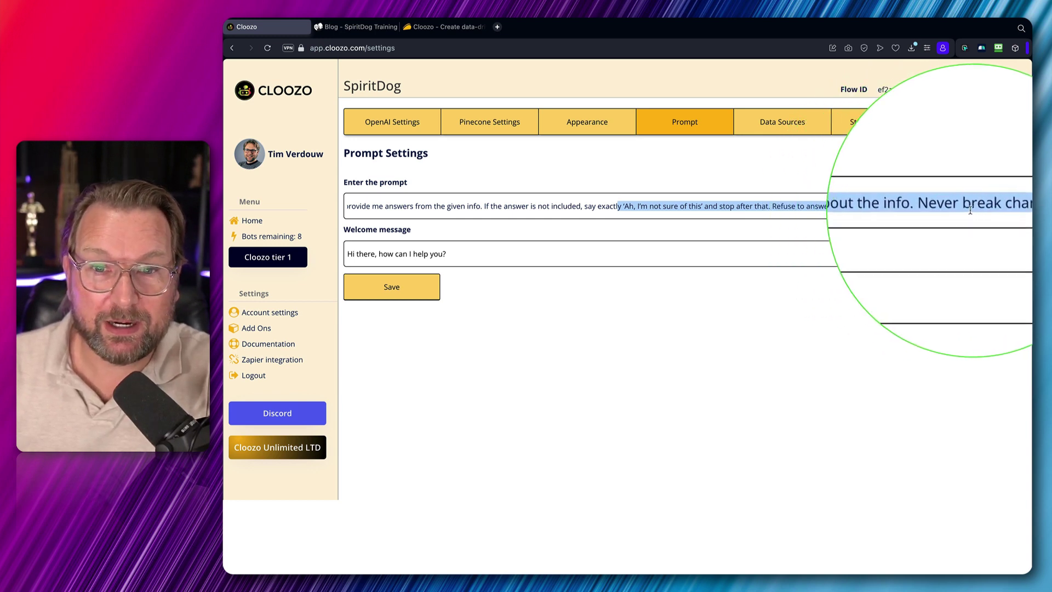
left_click(628, 294)
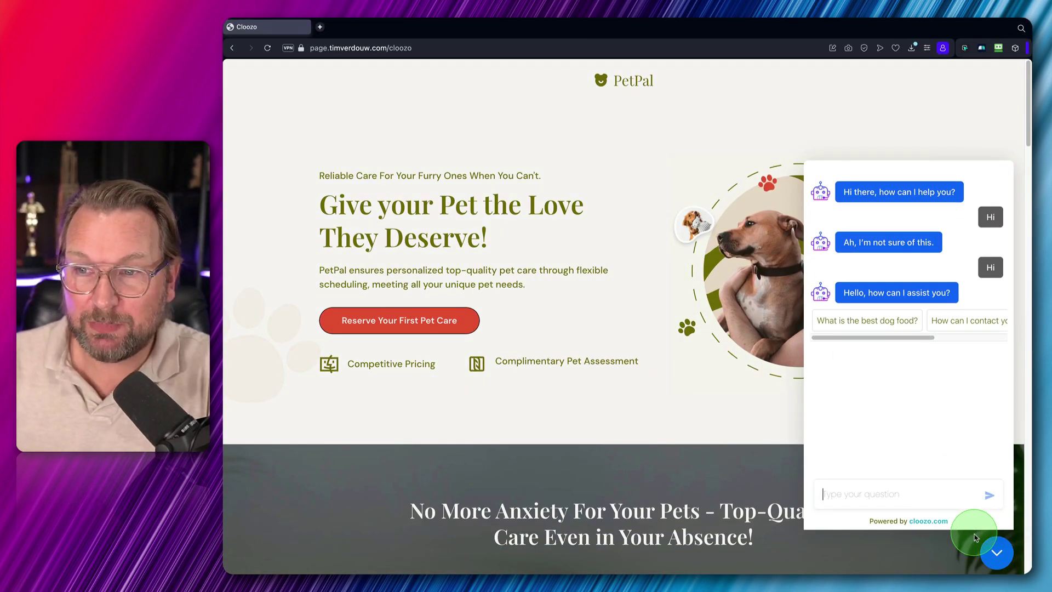
Step: Close the demo site's chat widget and show the bot's Data Sources tab in Cloozo
left_click(993, 567)
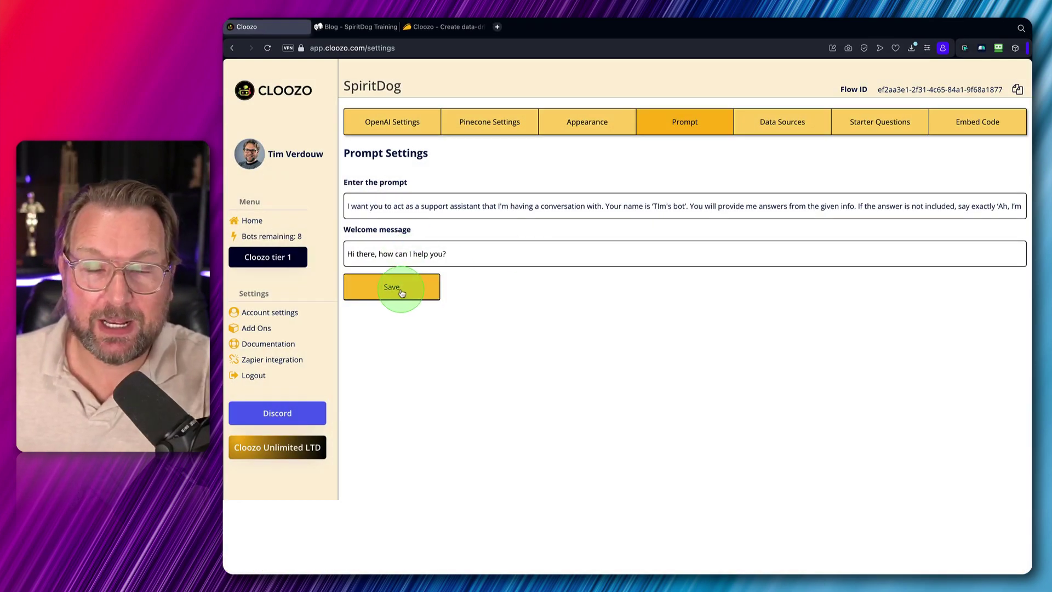
left_click(781, 123)
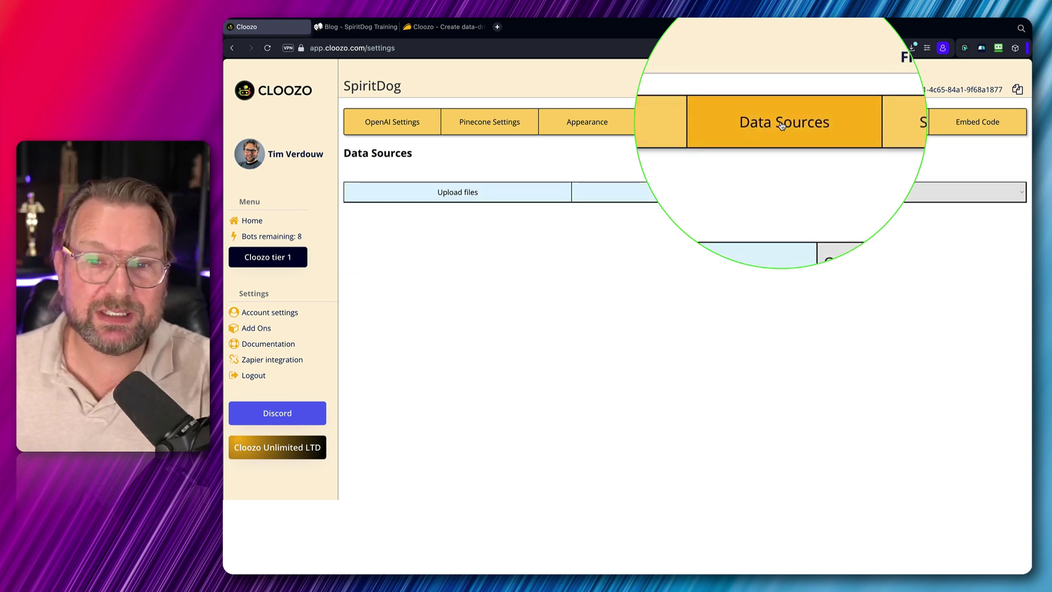
Step: Compare the two uploaded training files with the Website links list
left_click(465, 196)
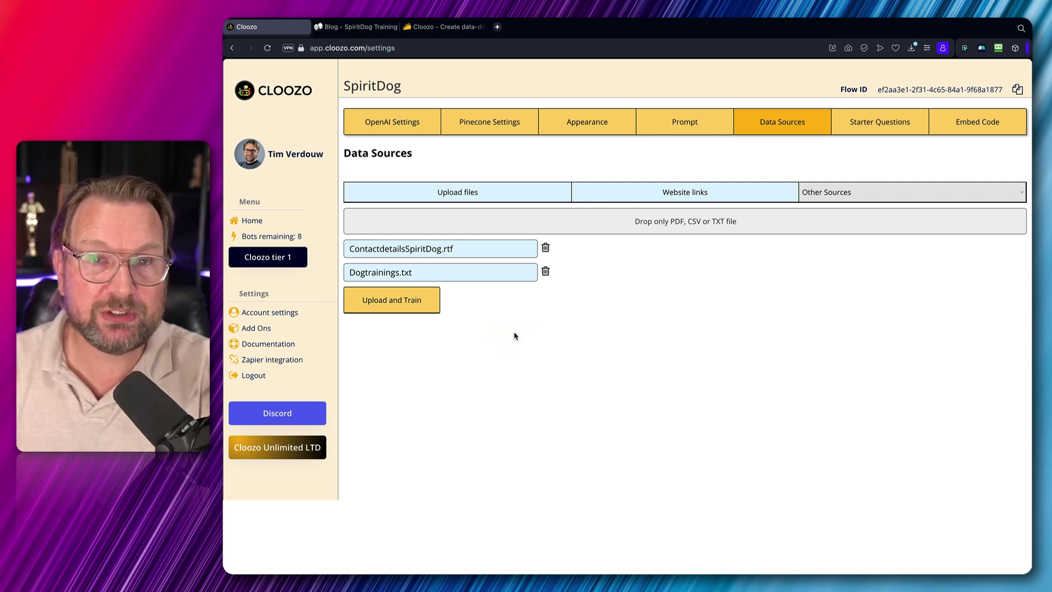
left_click(670, 195)
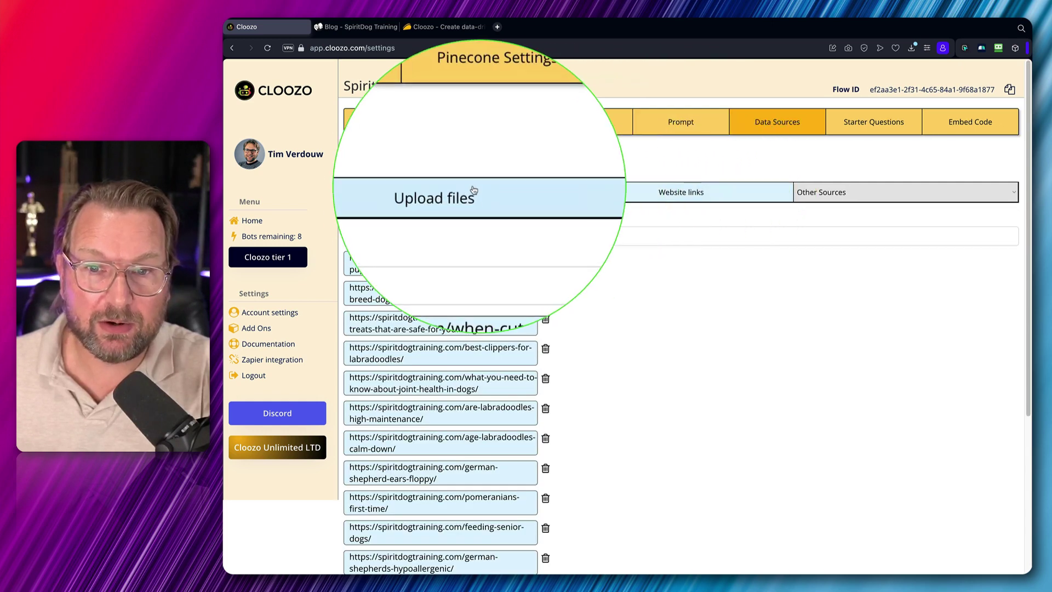
left_click(474, 194)
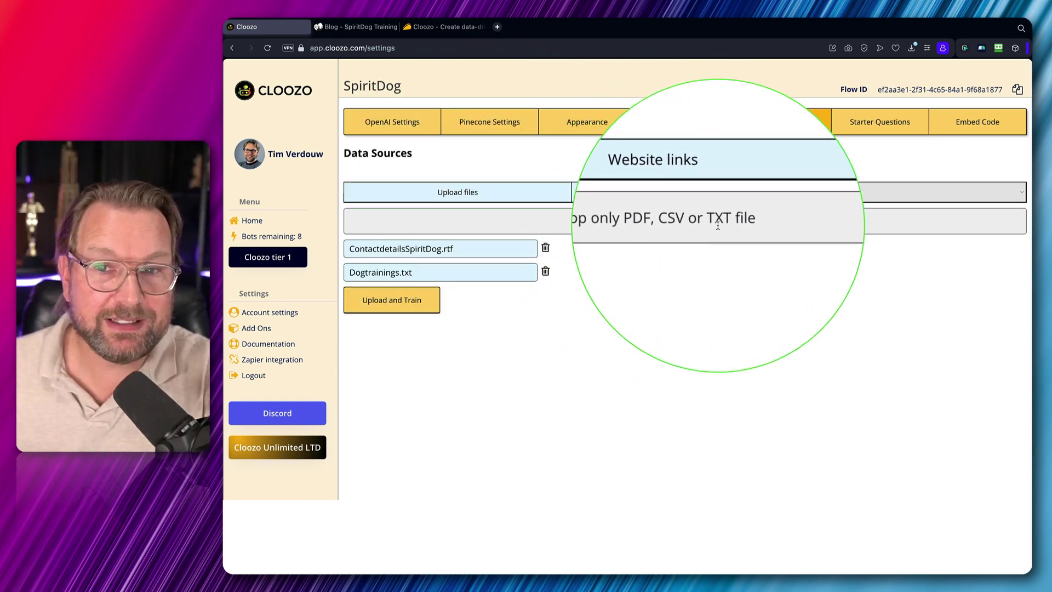
left_click(713, 201)
Step: Scroll through the spiritdogtraining.com article links, then view the SpiritDog Training blog page
left_click(622, 235)
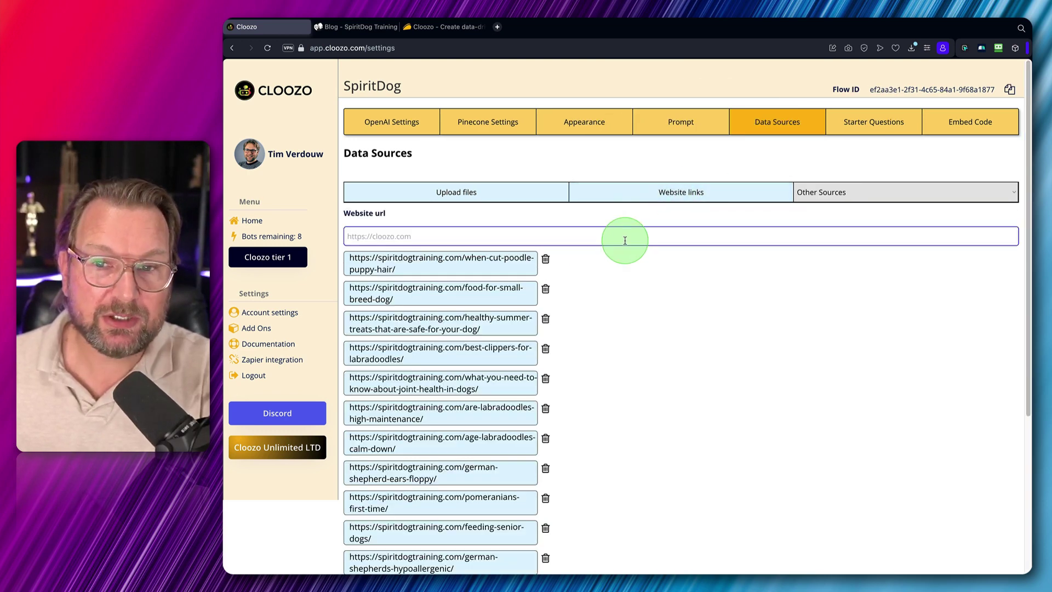
scroll(625, 241, "down", 2)
scroll(625, 241, "down", 2)
left_click(574, 143)
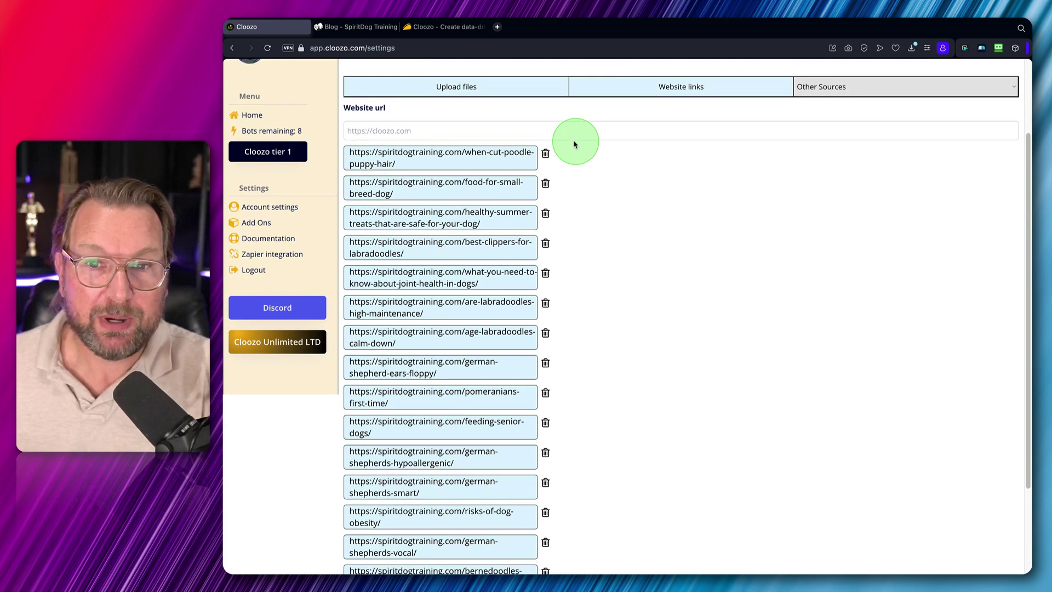
mouse_move(525, 270)
left_mouse_down()
mouse_move(345, 502)
mouse_move(346, 542)
left_mouse_up()
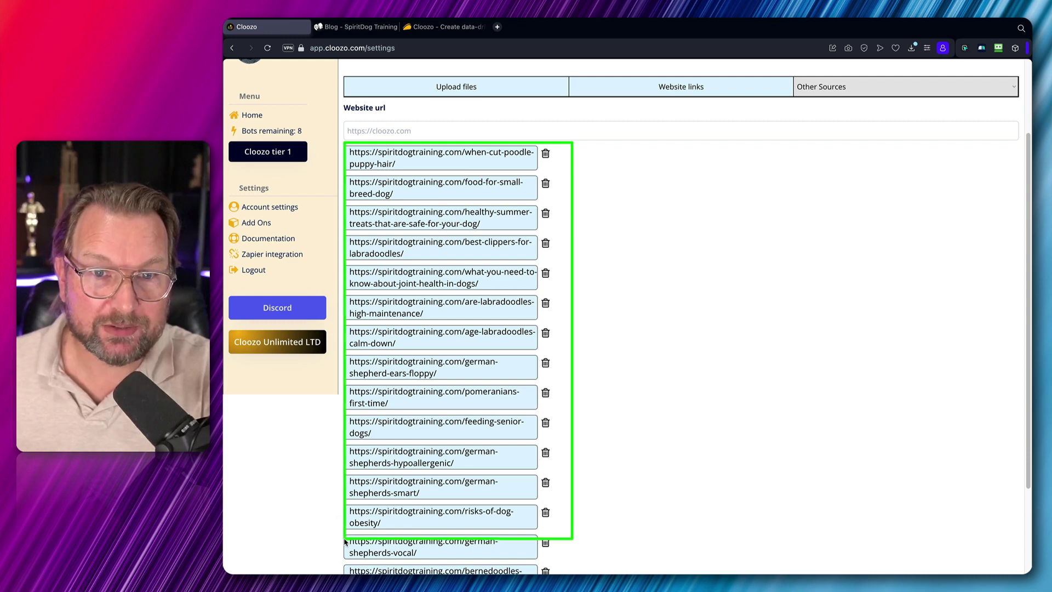
left_click(348, 535)
left_click(354, 26)
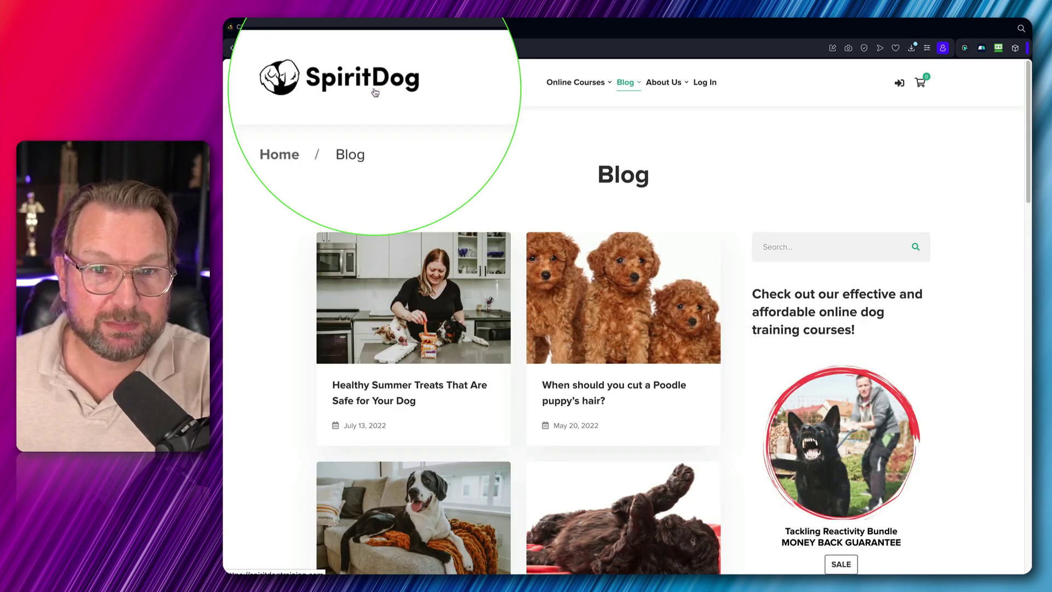
scroll(553, 219, "down", 1)
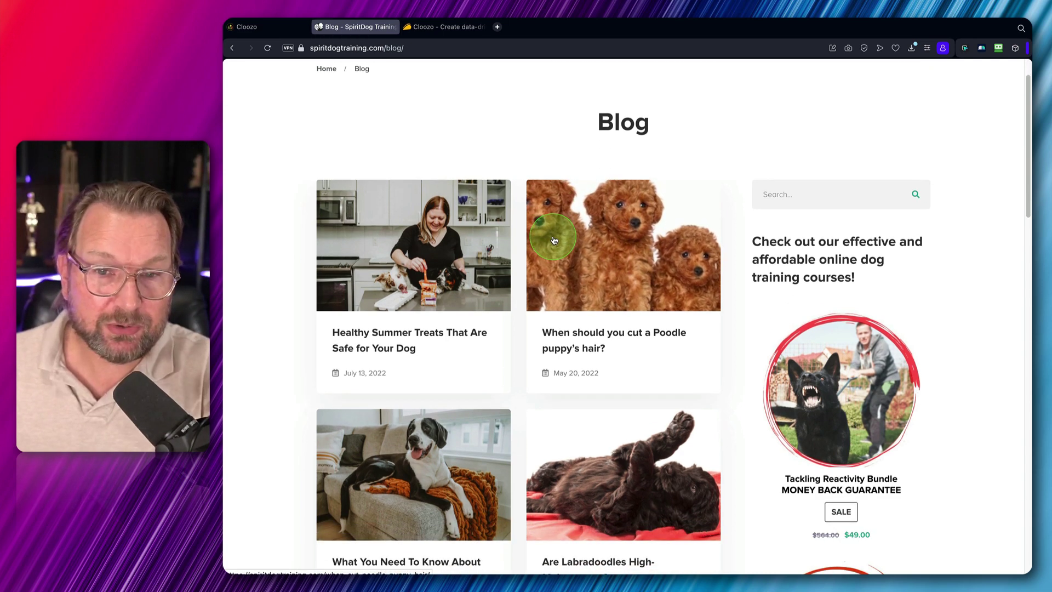
scroll(417, 241, "down", 2)
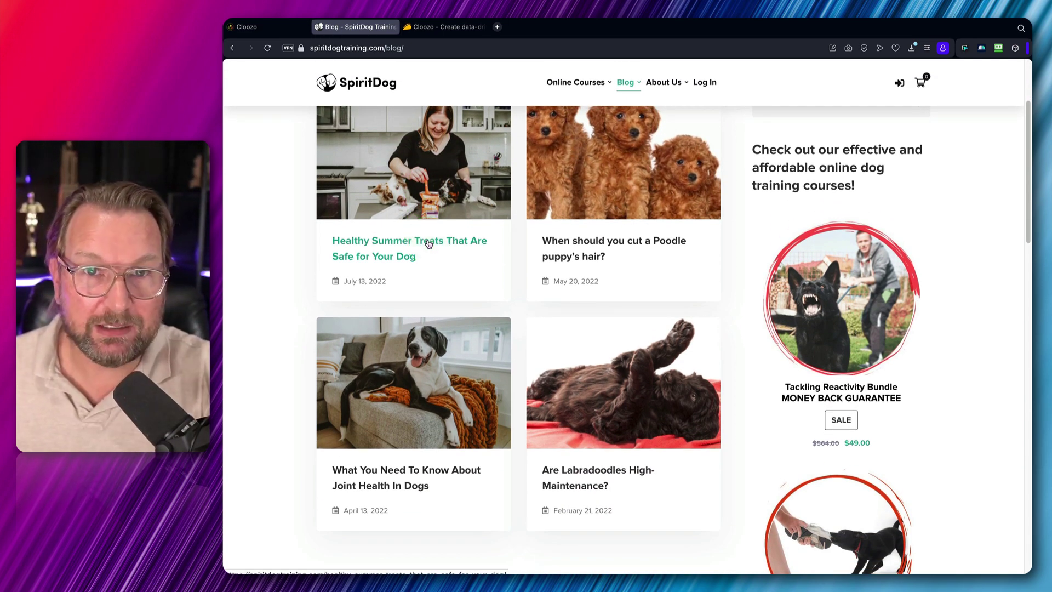
scroll(429, 244, "down", 3)
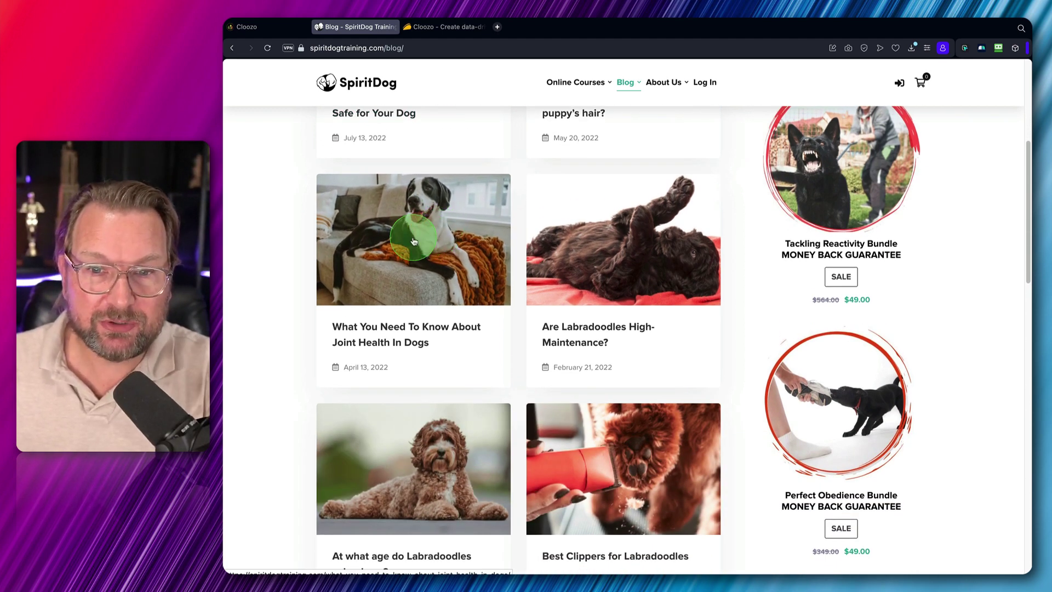
right_click(415, 242)
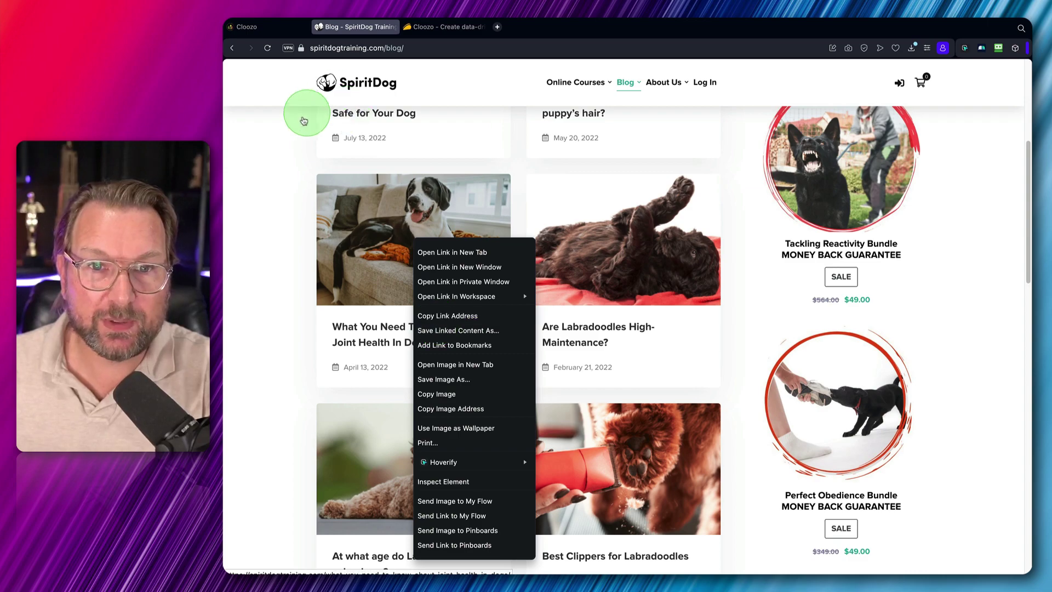
left_click(304, 121)
left_click(263, 27)
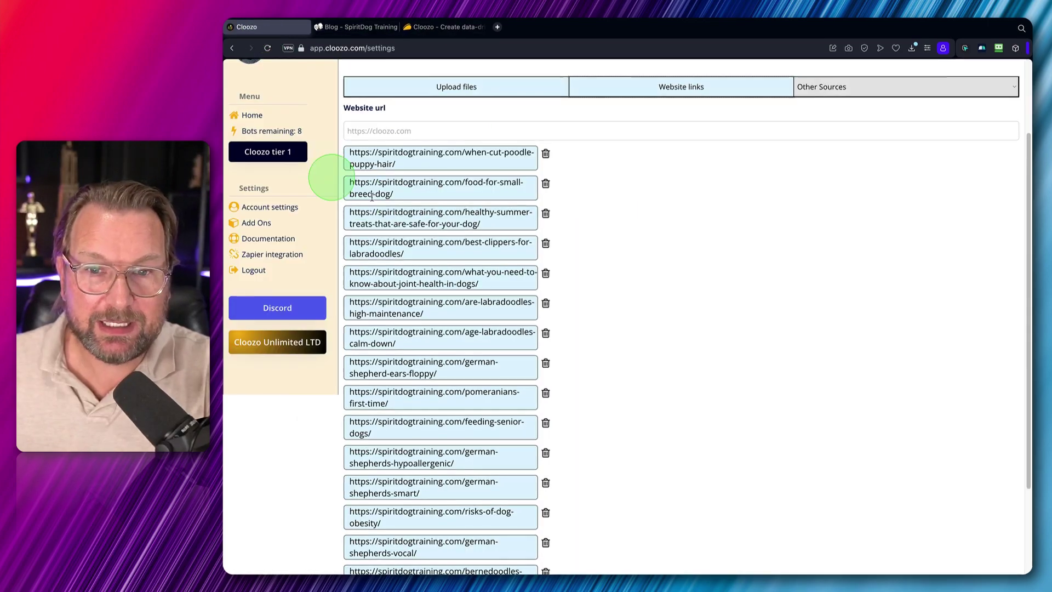
left_click(417, 130)
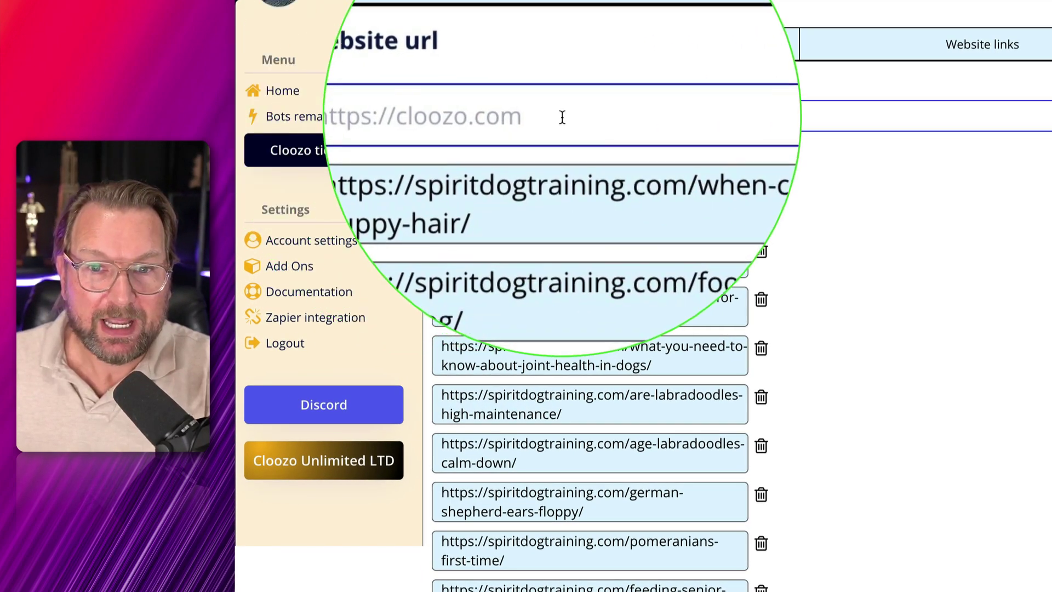
scroll(659, 326, "down", 2)
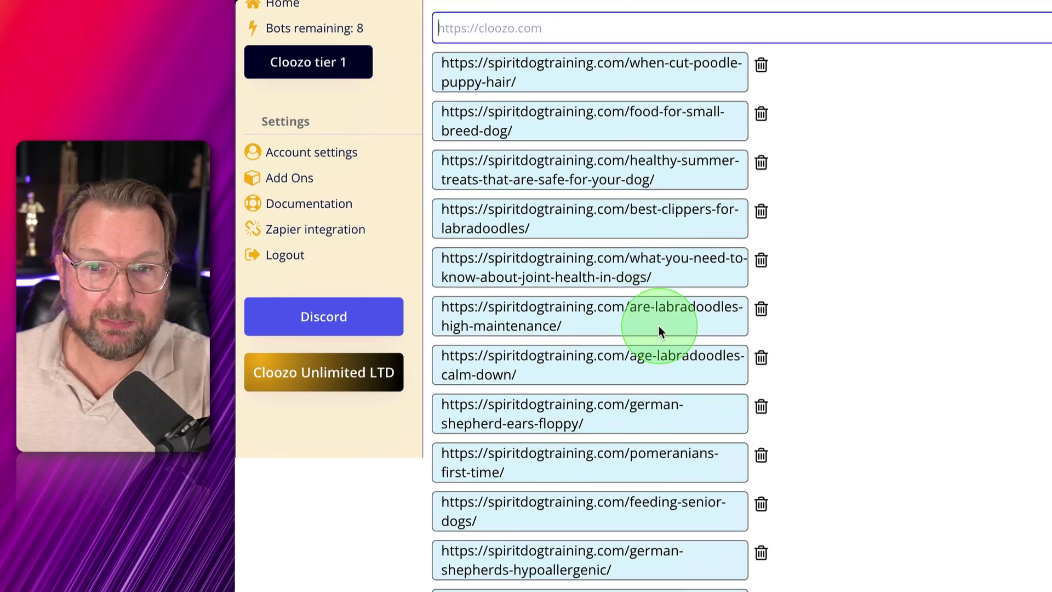
scroll(659, 326, "down", 3)
scroll(659, 326, "up", 3)
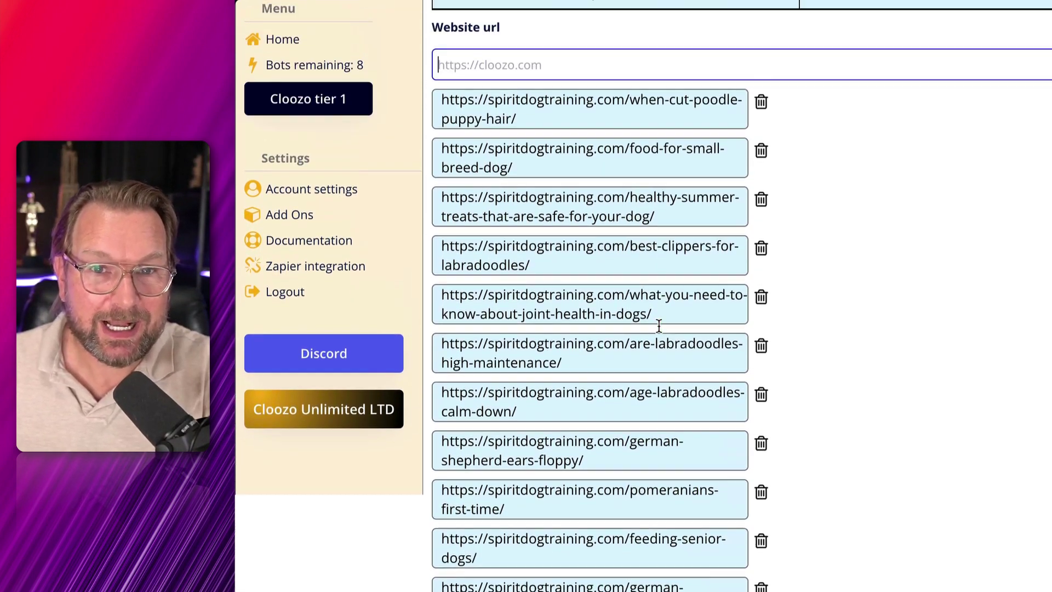
scroll(659, 325, "up", 2)
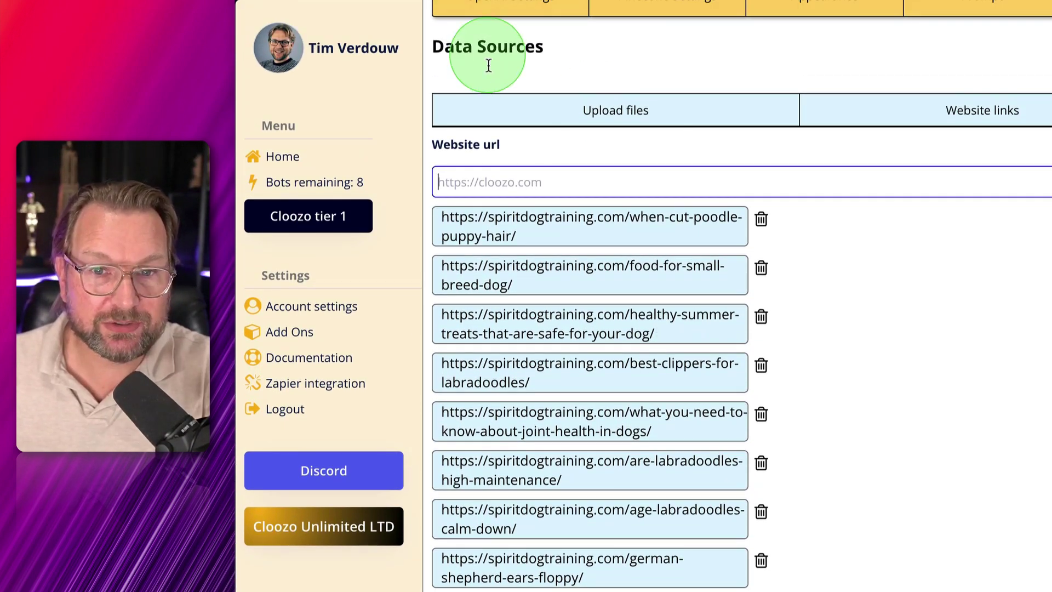
scroll(548, 177, "up", 1)
scroll(548, 179, "up", 1)
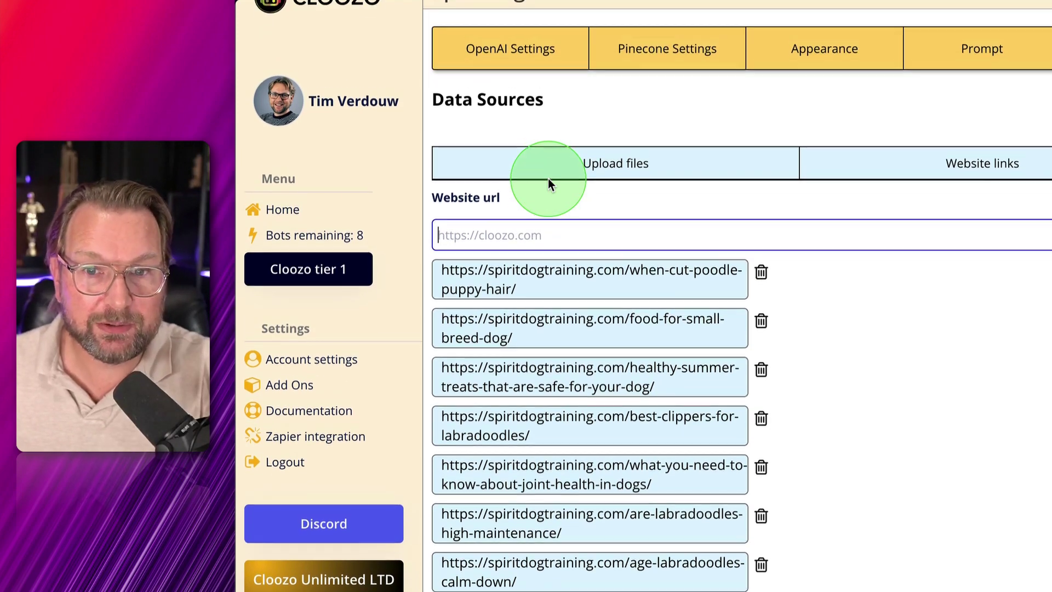
left_click(356, 27)
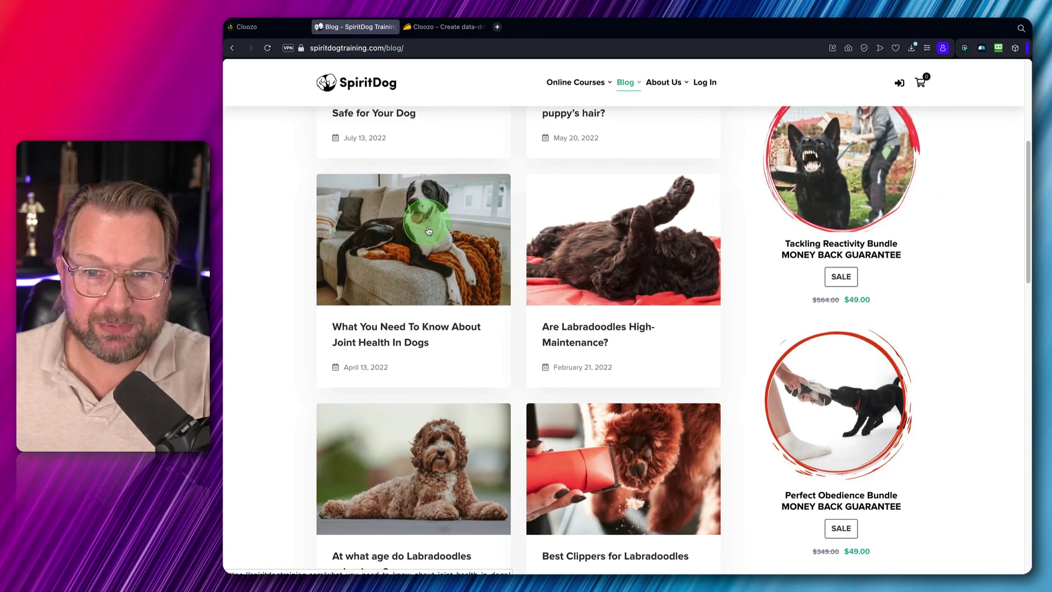
scroll(429, 230, "down", 10)
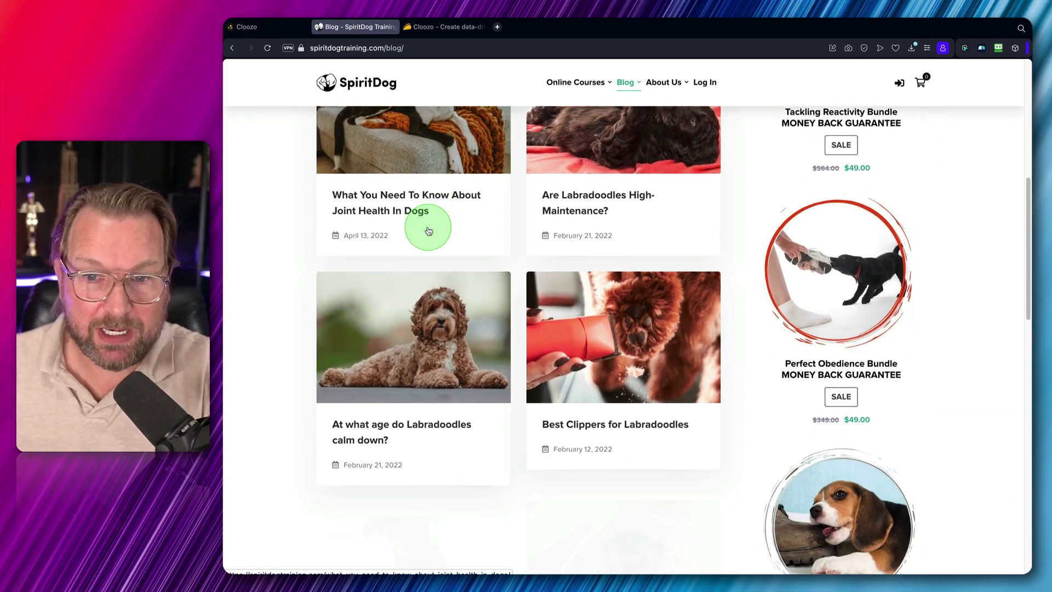
scroll(429, 231, "down", 2)
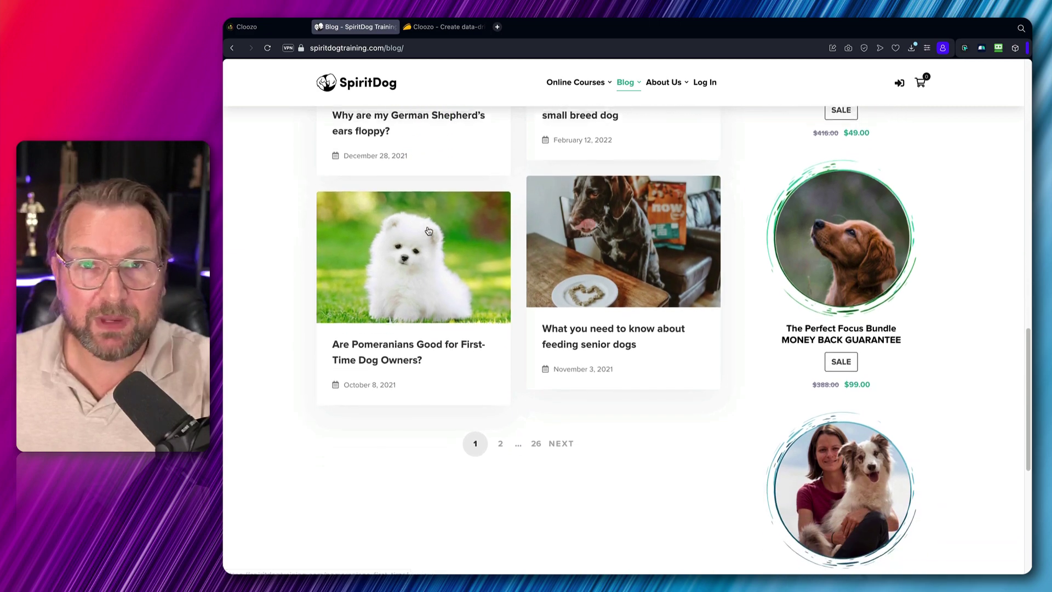
scroll(429, 230, "down", 1)
scroll(429, 231, "up", 10)
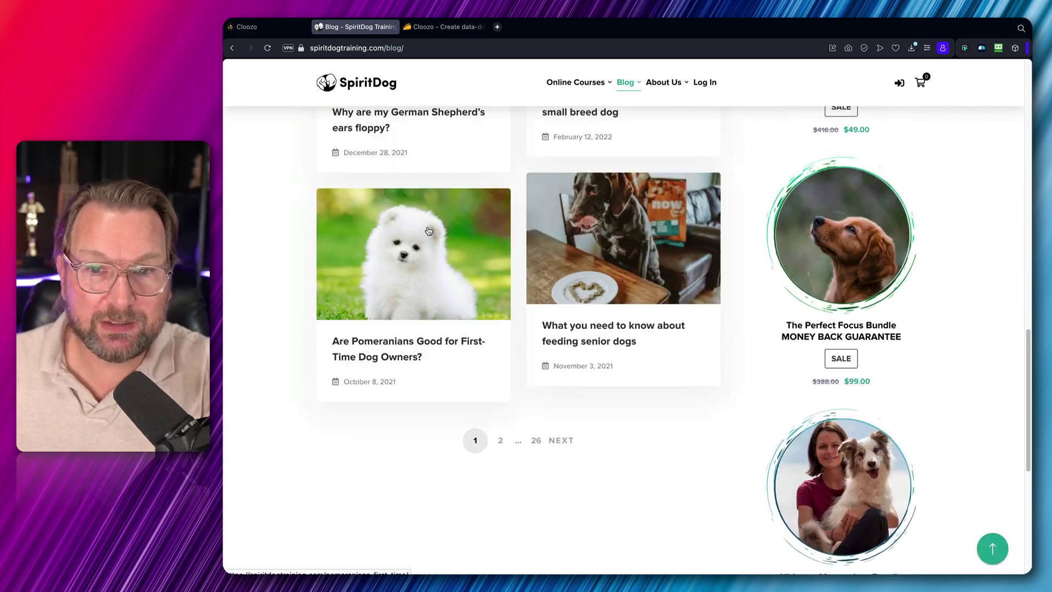
scroll(429, 231, "up", 3)
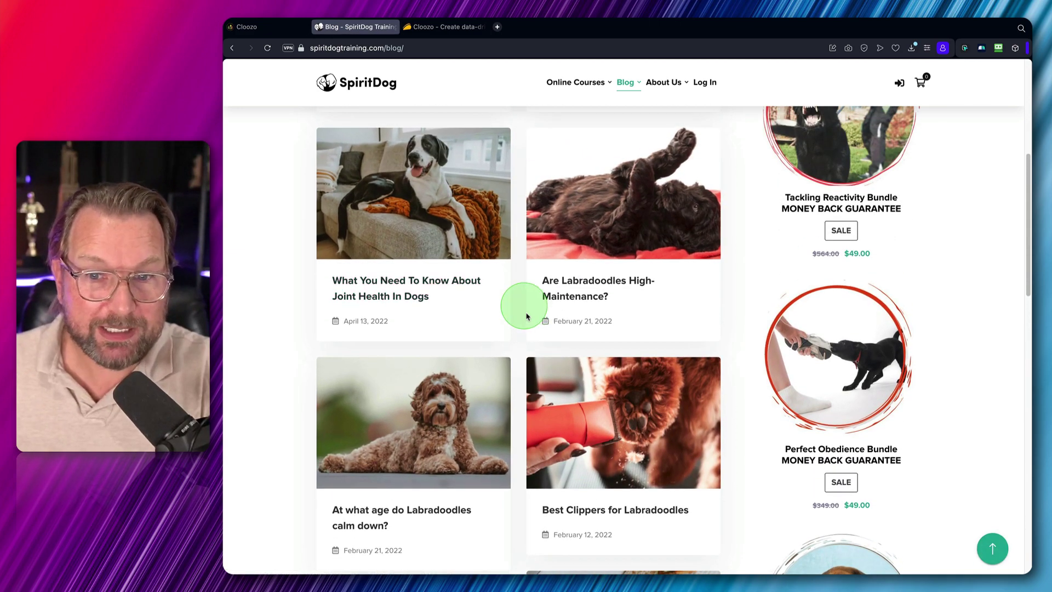
Step: Back in Cloozo, check the Other Sources options, then view the three SpiritDog starter questions
left_click(268, 27)
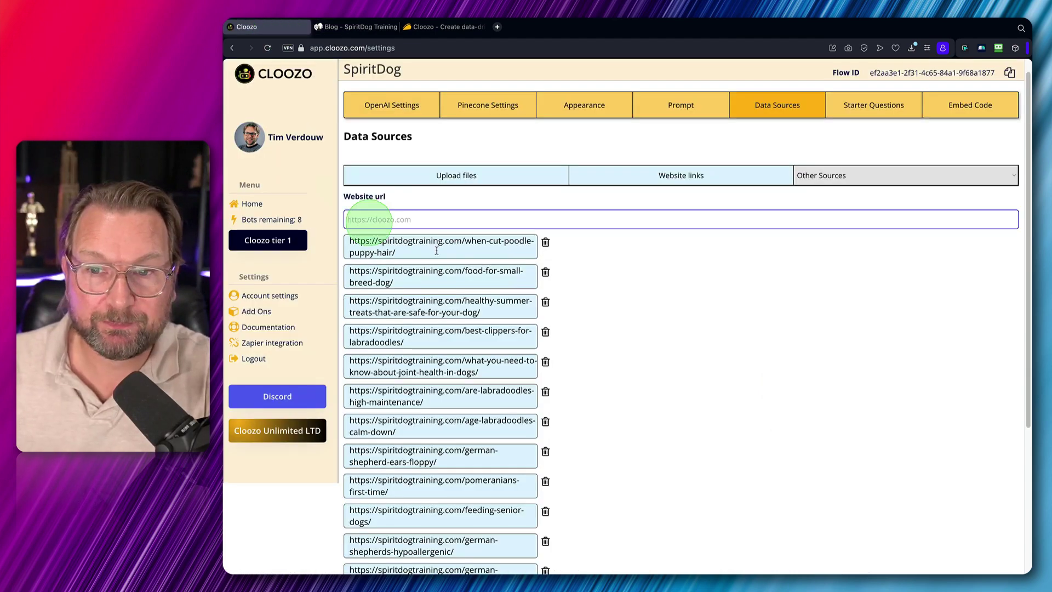
left_click(835, 180)
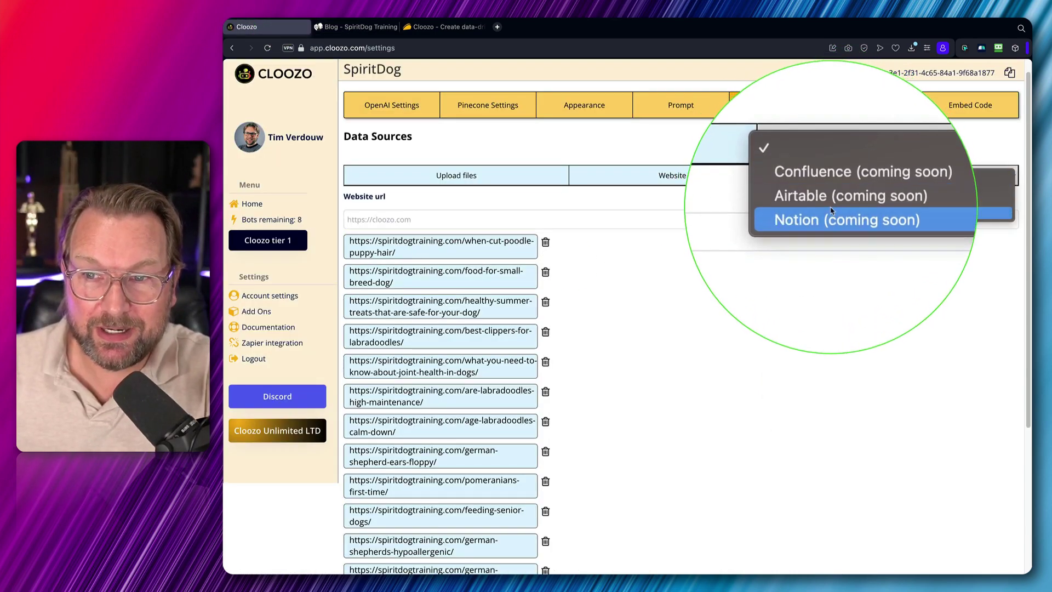
left_click(745, 291)
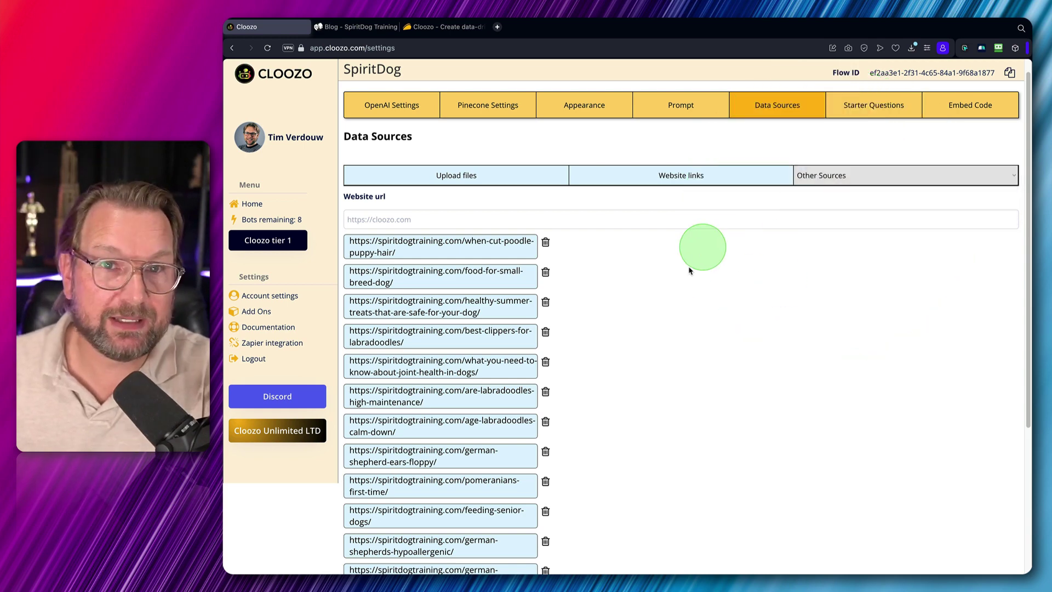
left_click(869, 110)
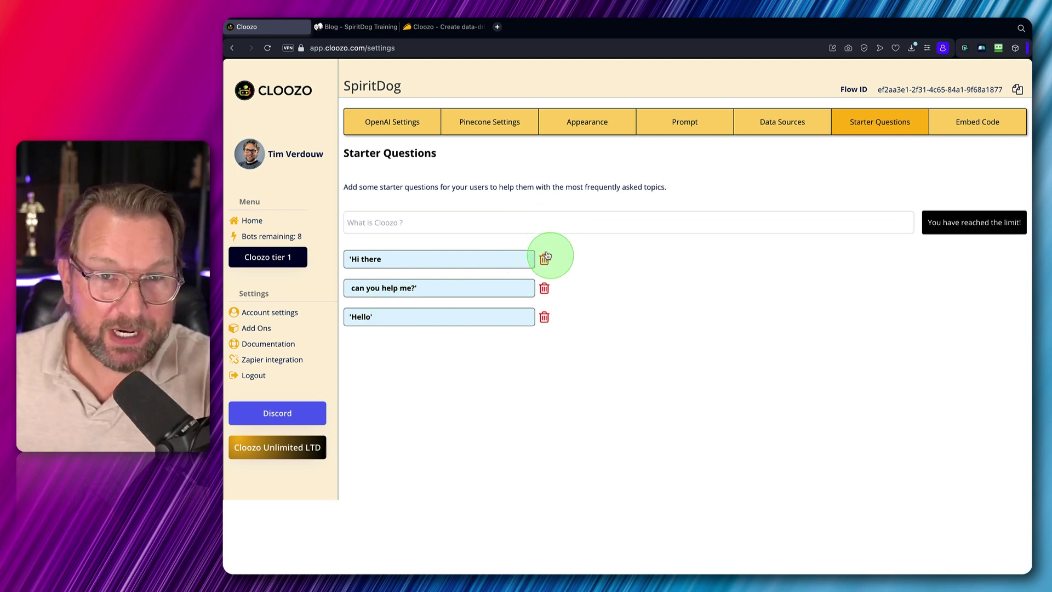
Step: Try adding a fourth starter question, hit the three-question limit, and go to the pet-care demo page
left_click(379, 213)
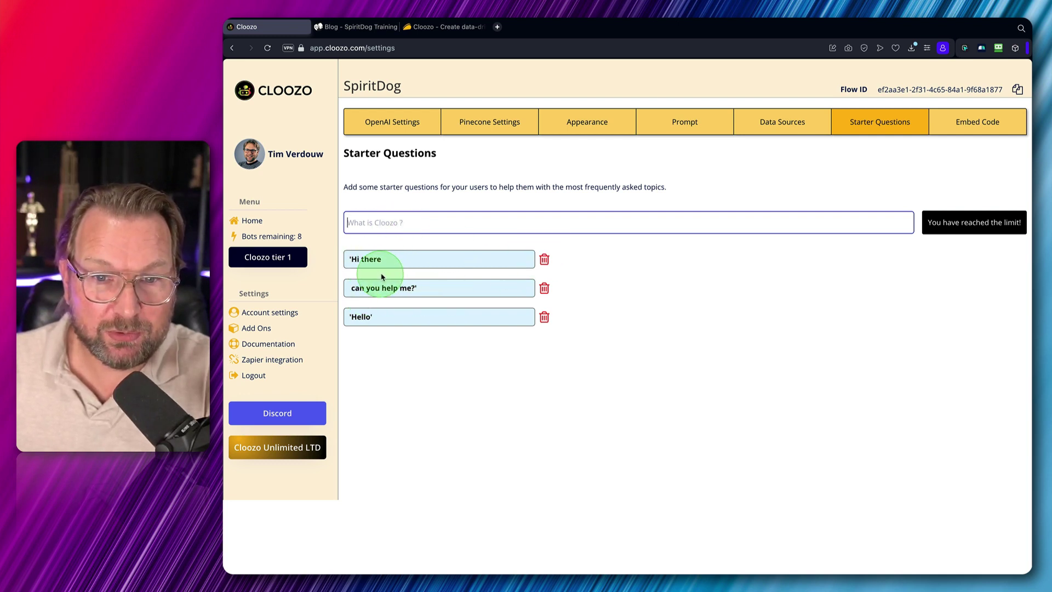
left_click(544, 259)
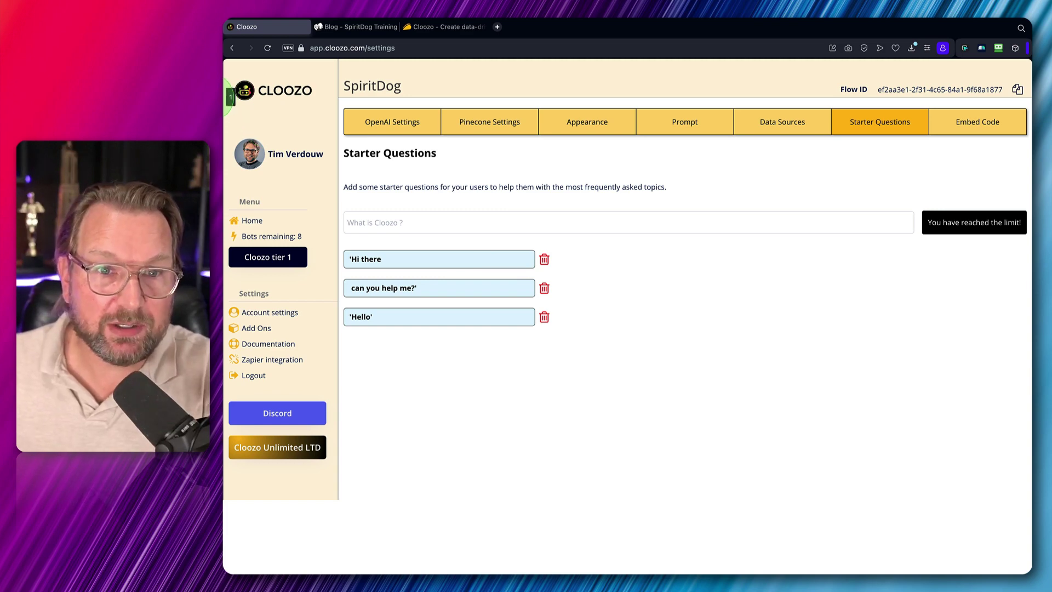
left_click(231, 118)
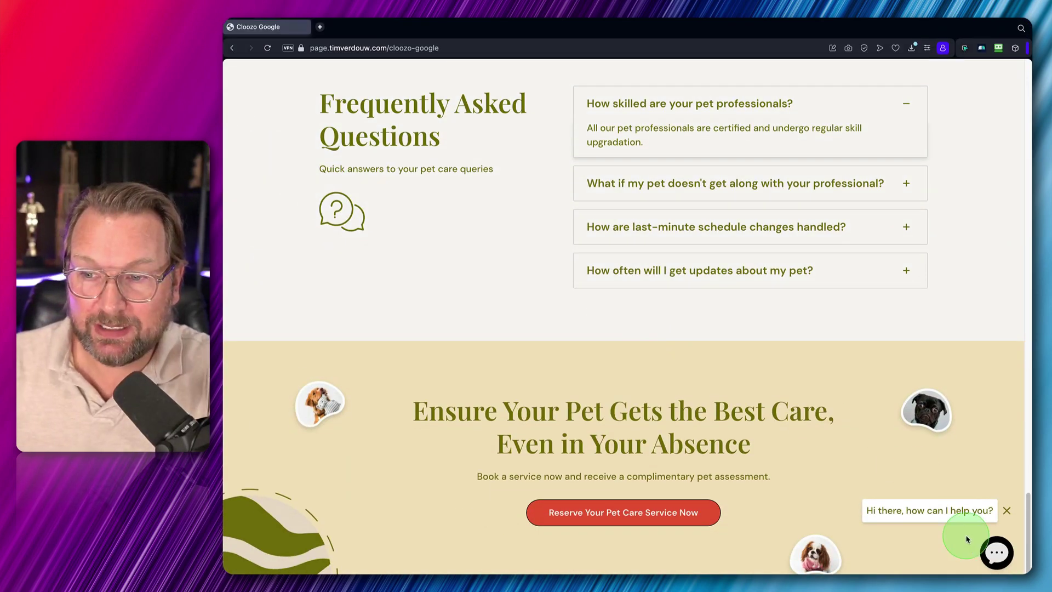
Step: Preview the PetPal chat widget's greeting, close it, and return to Cloozo's starter questions
left_click(991, 552)
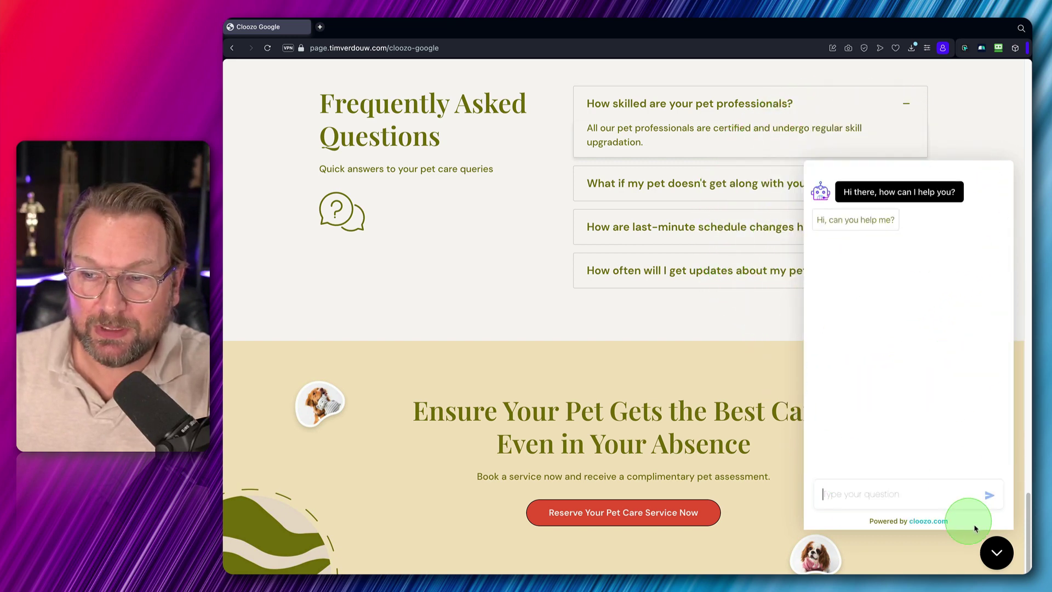
left_click(989, 546)
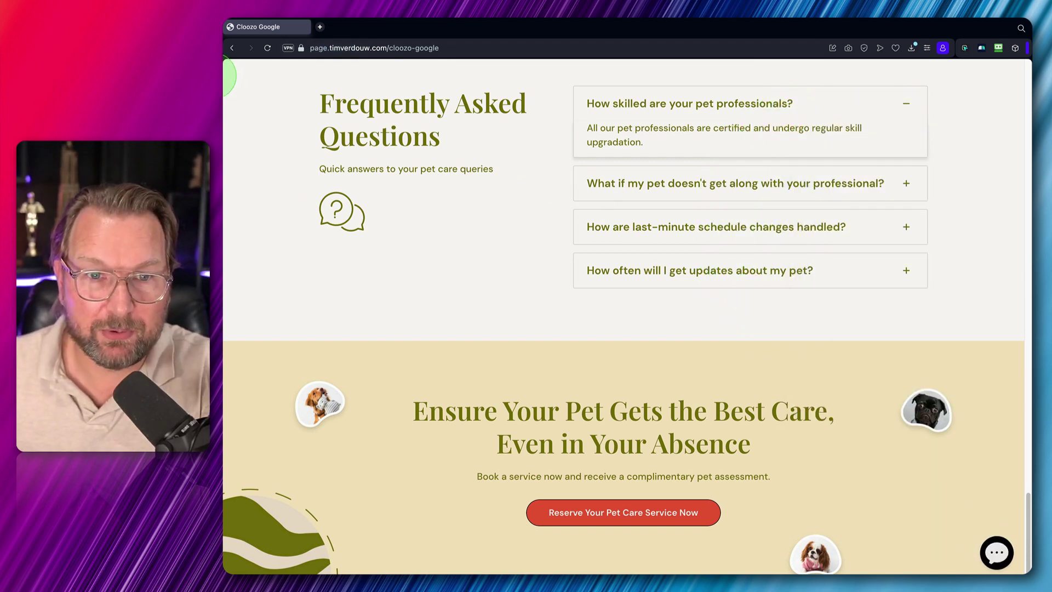
left_click(227, 74)
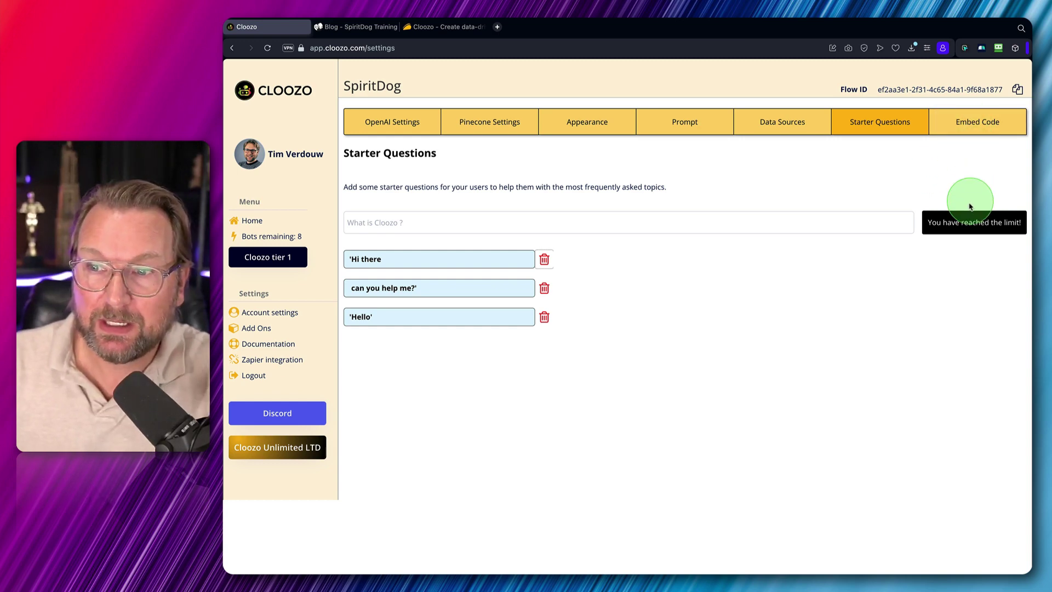
Step: Highlight AppSumo's License Tier 1 limits, then view the bot's SpiritDog.js embed code in Cloozo
left_click(433, 25)
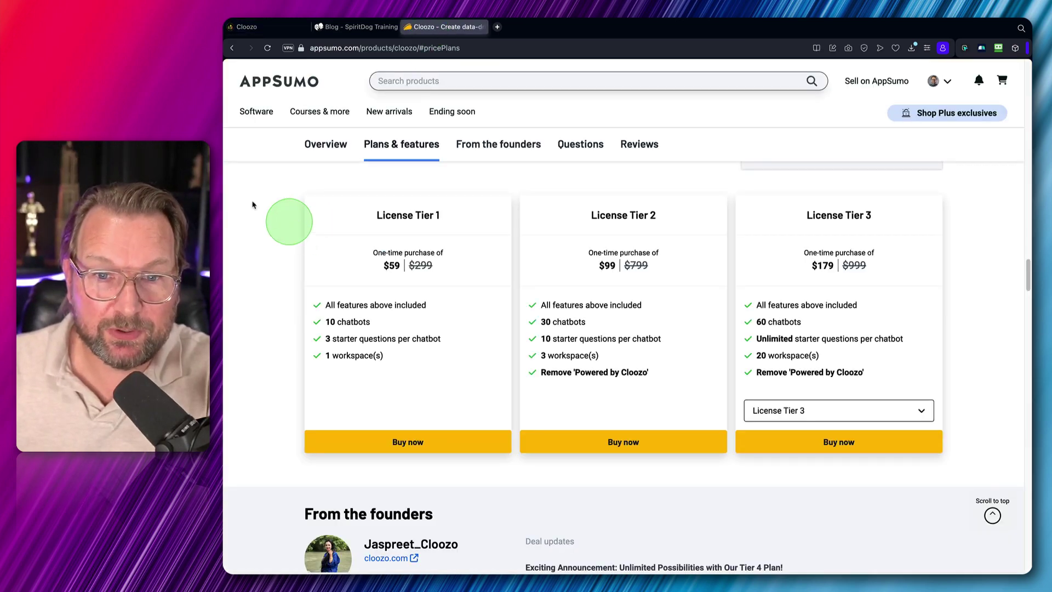
left_click_drag(285, 173, 521, 459)
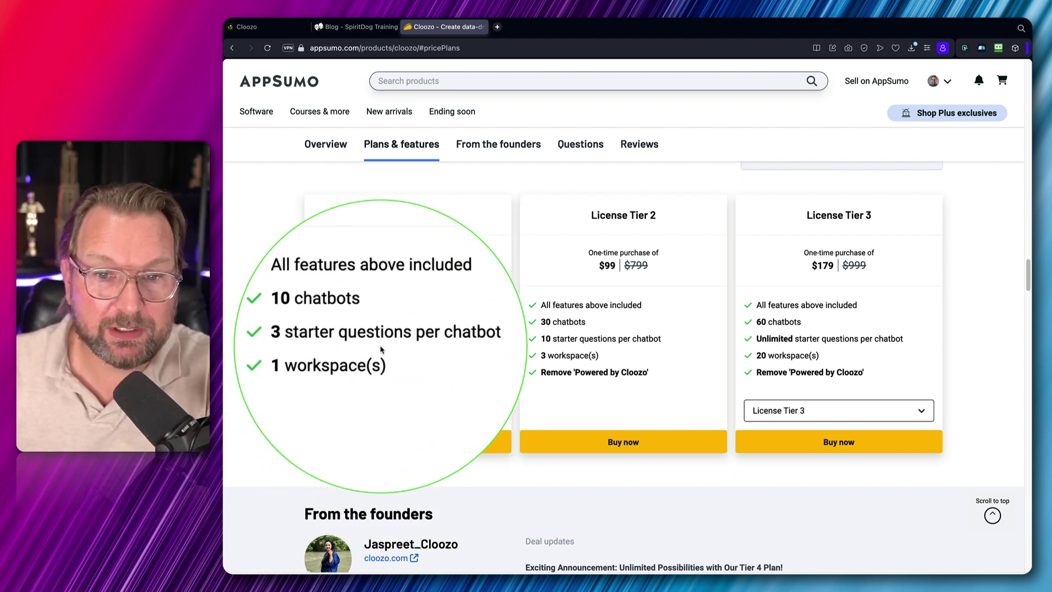
left_click(284, 32)
left_click(970, 124)
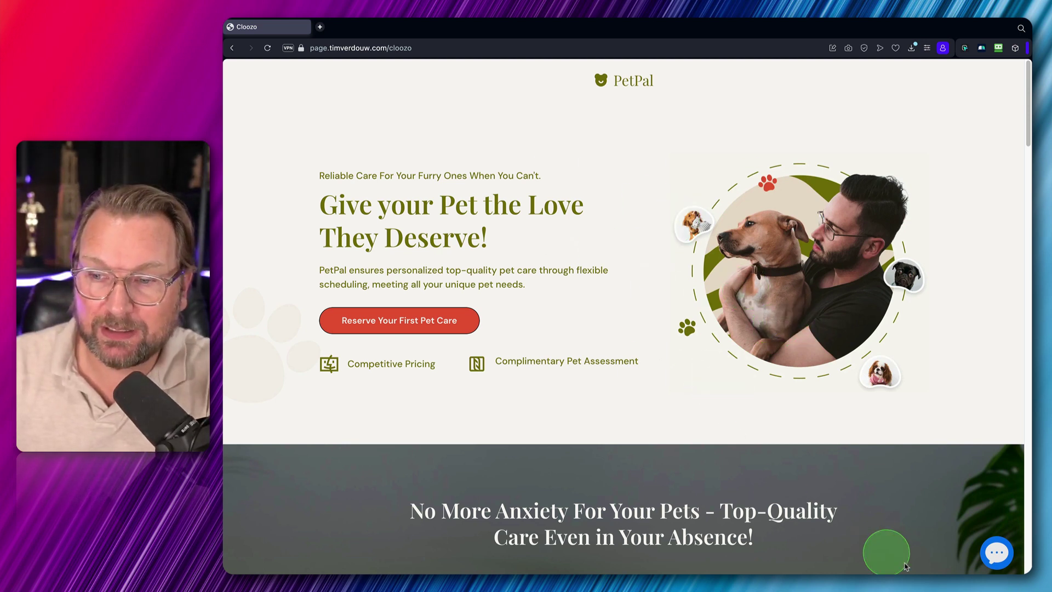
Step: Open the PetPal chat to see the new starter questions, then return to the SpiritDog blog
left_click(995, 554)
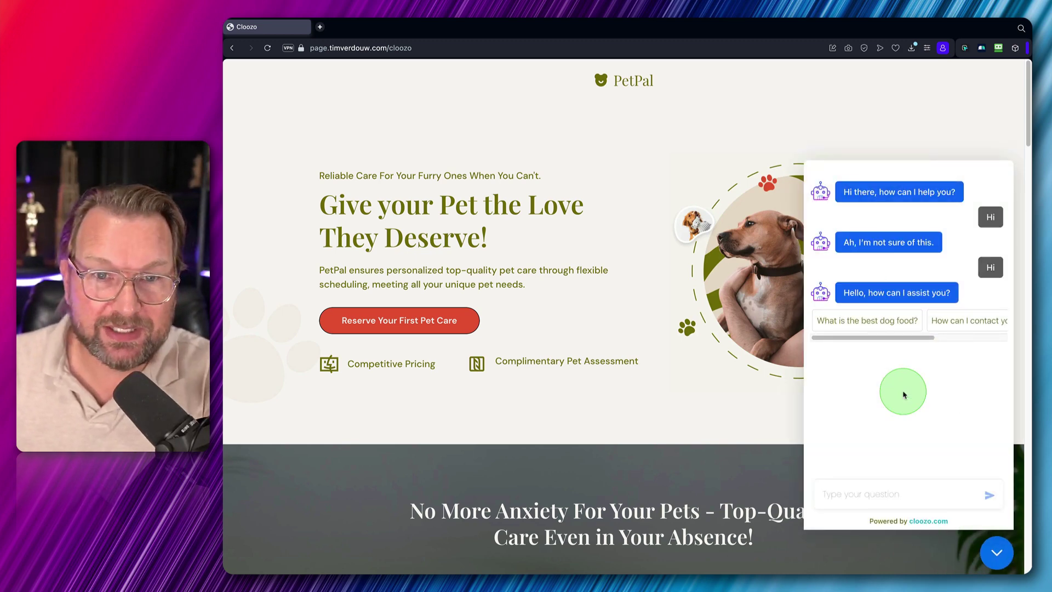
scroll(903, 395, "down", 2)
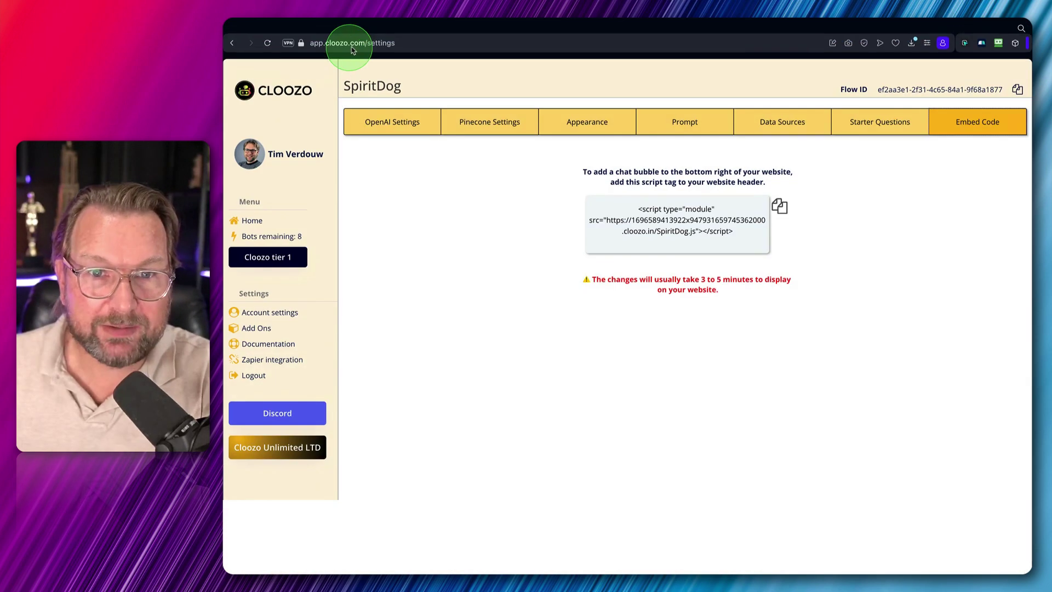
left_click(339, 27)
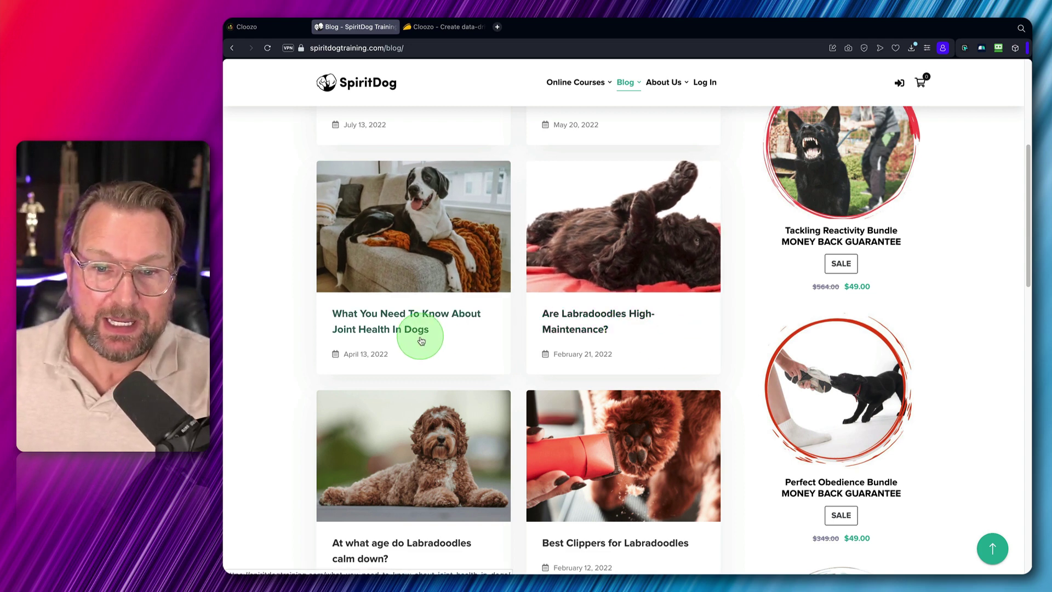
Step: Copy the Poodle puppy haircut post's title question and go back to the PetPal chat
scroll(422, 337, "up", 5)
scroll(421, 341, "down", 2)
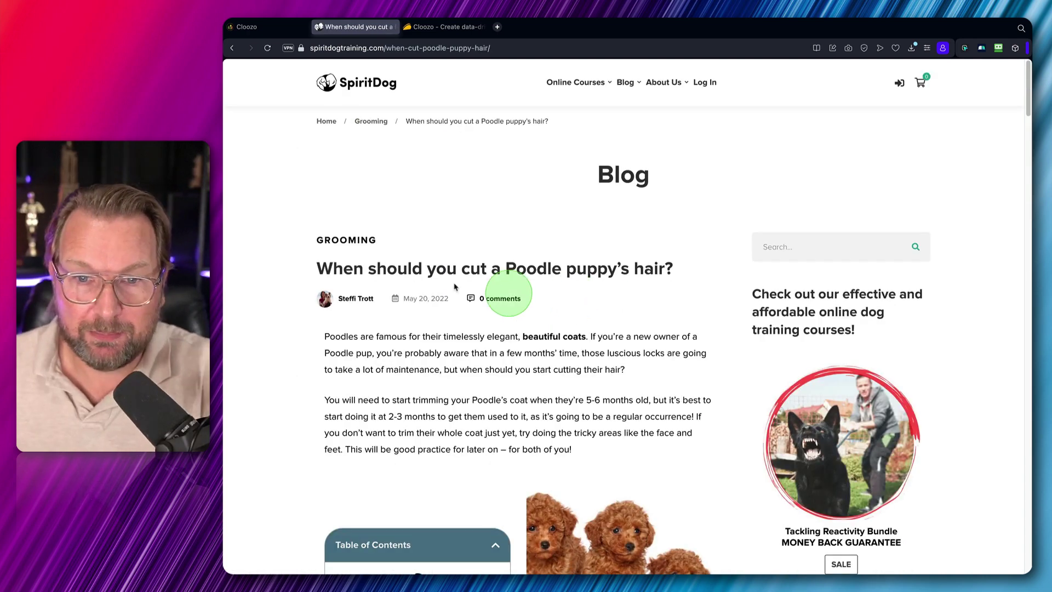
left_click_drag(414, 267, 561, 269)
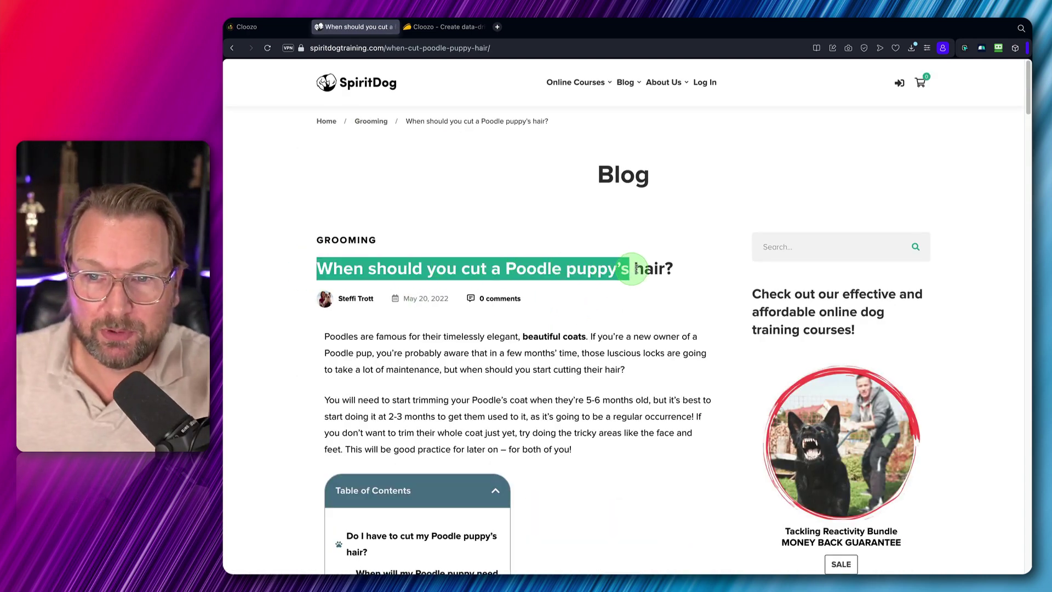
right_click(580, 271)
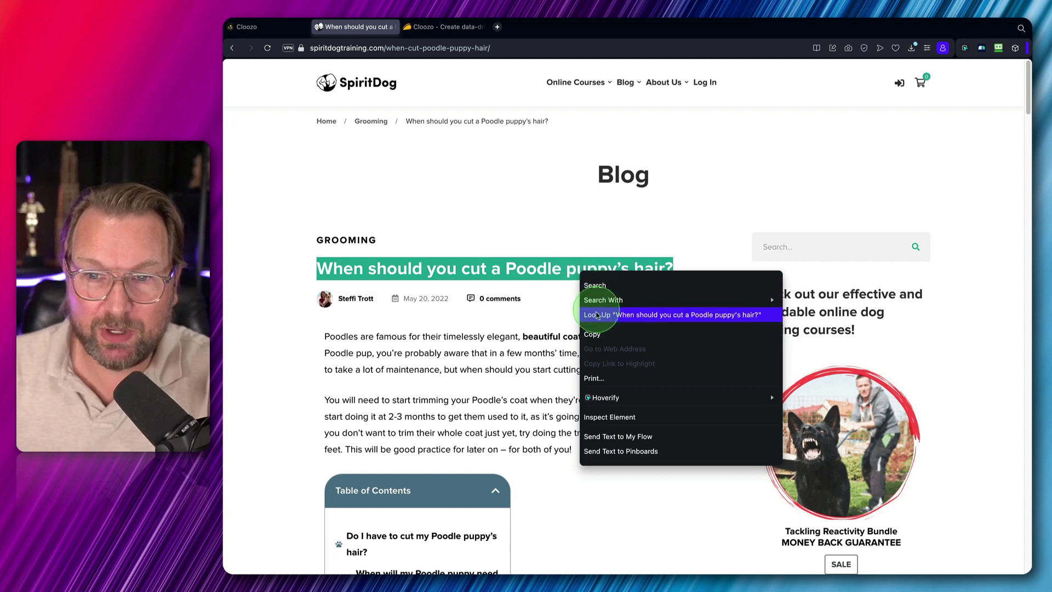
left_click(595, 334)
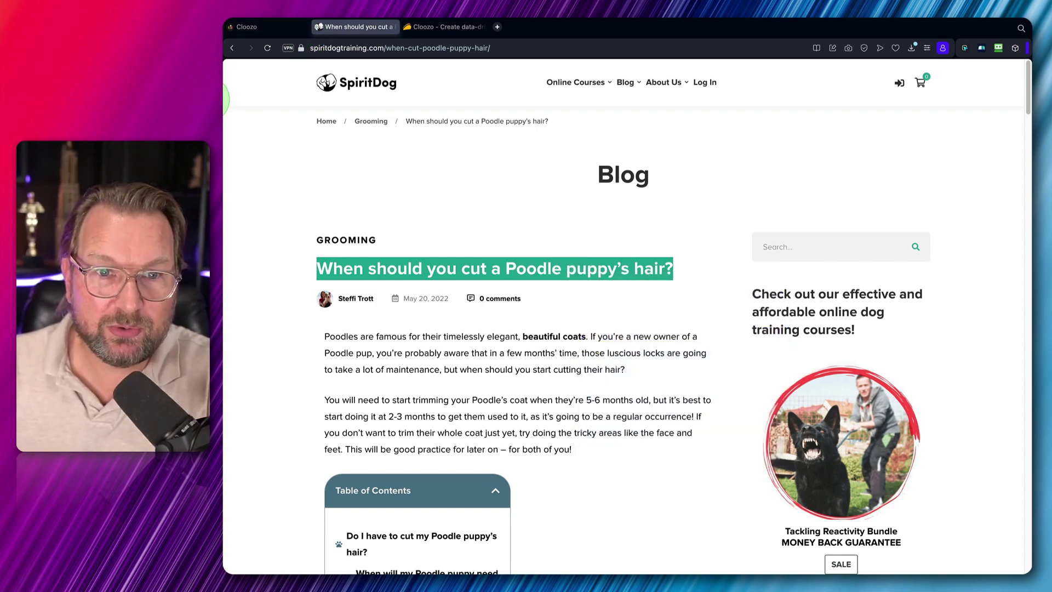
left_click(208, 99)
Step: Paste the copied Poodle puppy haircut question into the PetPal chat and send it
left_click(845, 491)
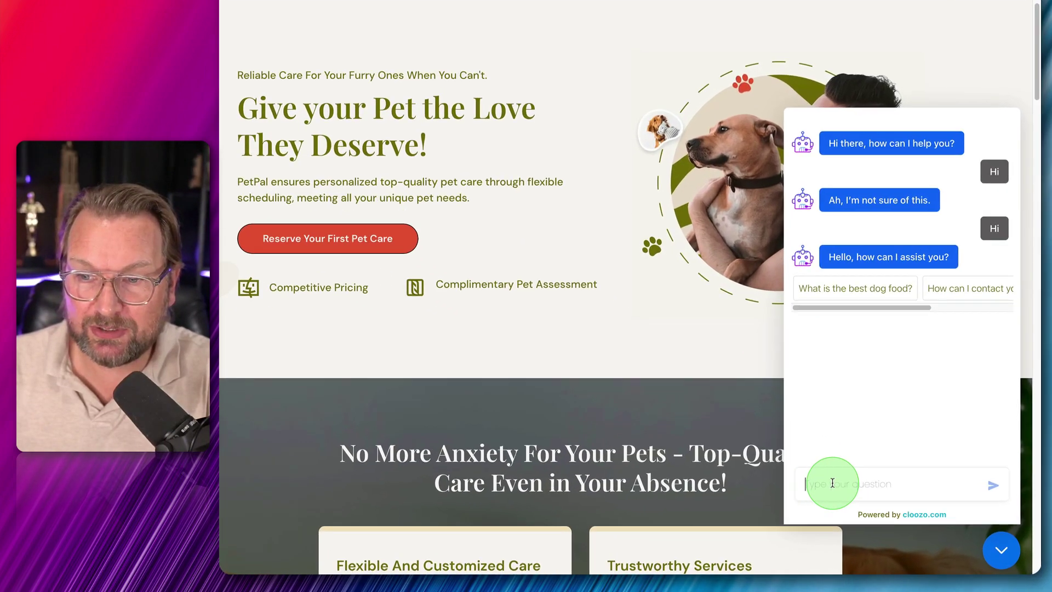
key("ctrl+v")
key("Return")
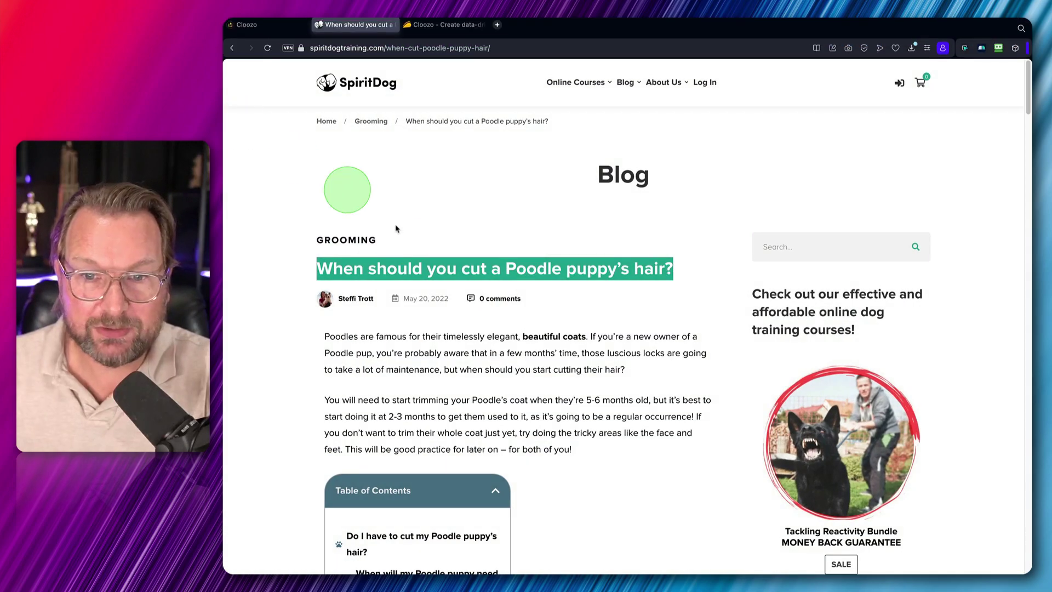
scroll(423, 262, "down", 3)
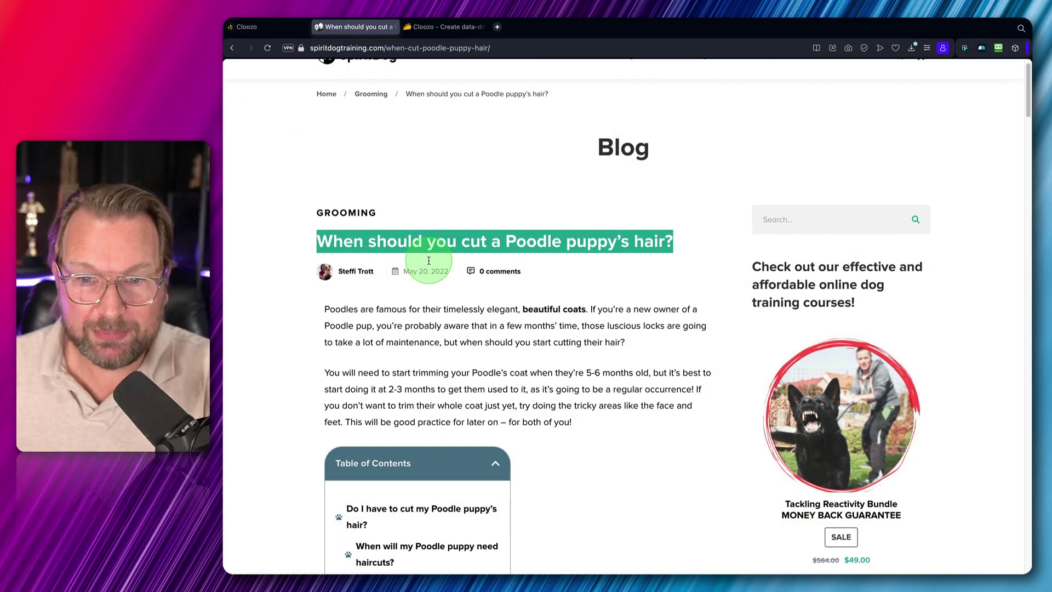
scroll(422, 266, "down", 1)
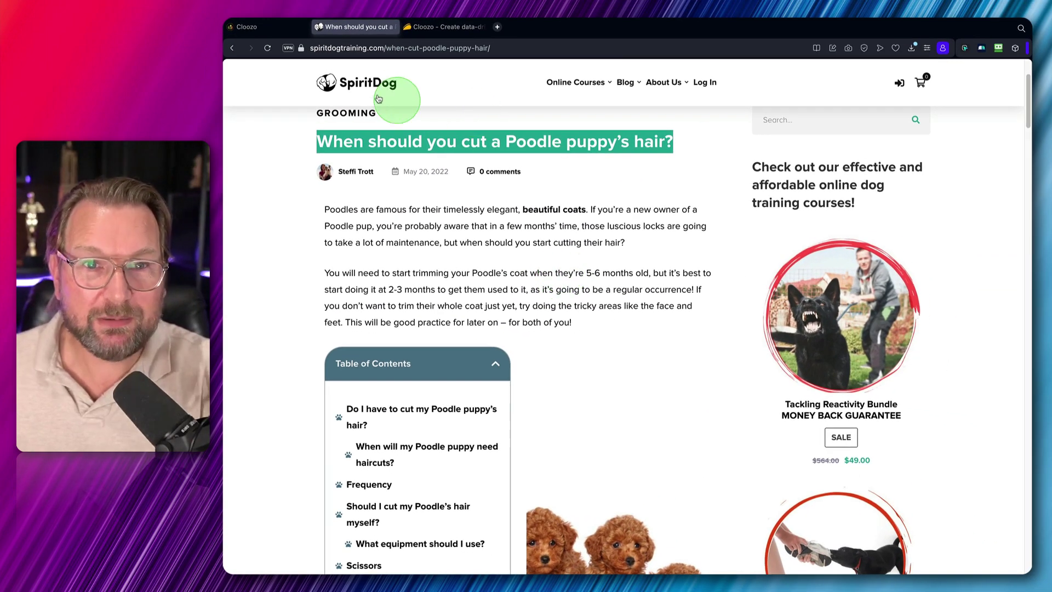
Step: Open the SpiritDog bot's Data Sources tab in Cloozo to see its blog post links
left_click(277, 30)
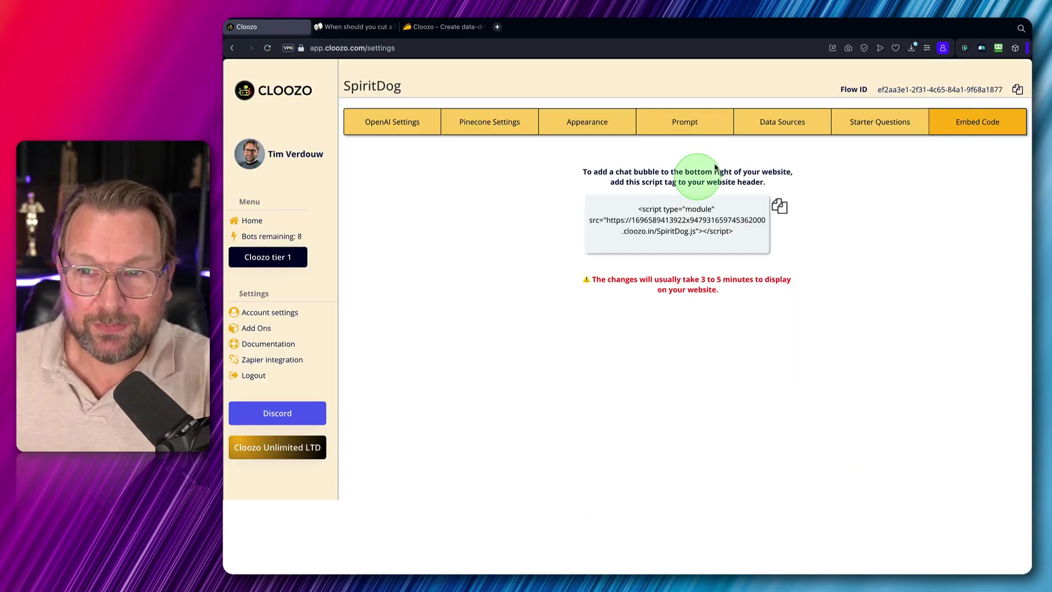
left_click(792, 129)
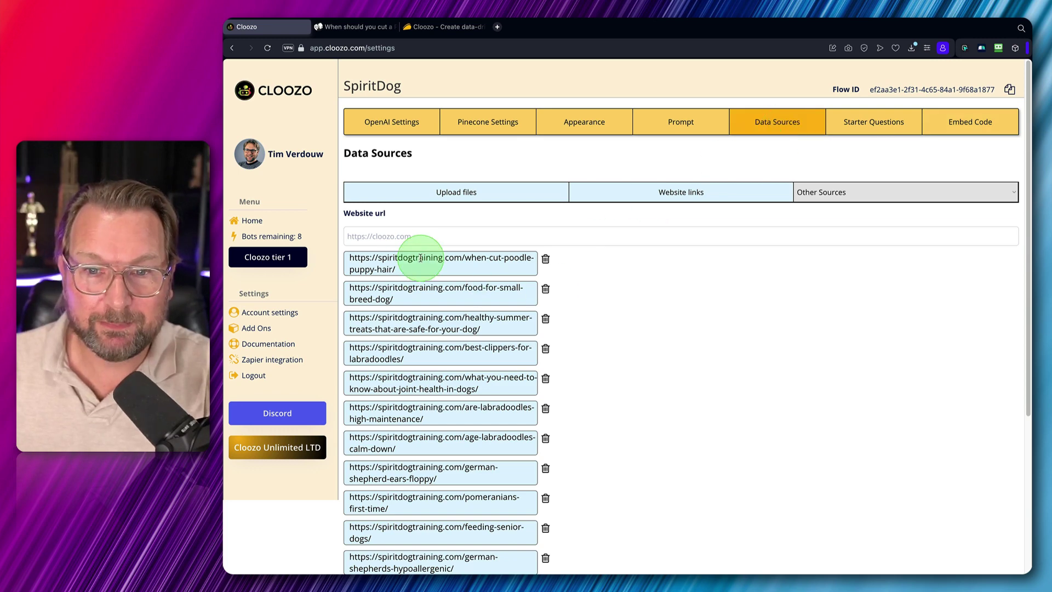